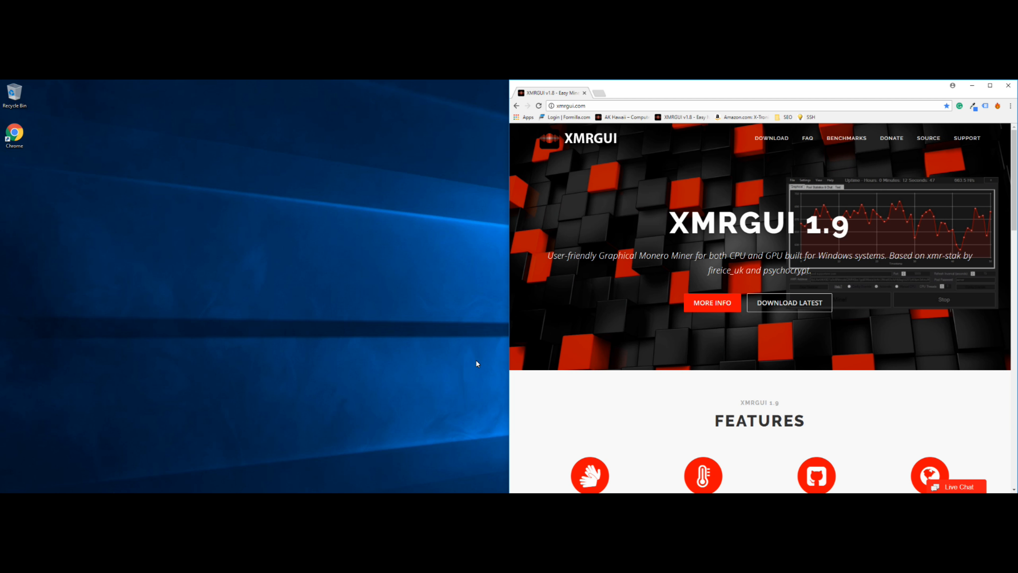
Step: Download the XMRGUI v1.9 installer from xmrgui.com and launch the downloaded setup file
{"action": "left_click", "coordinate": [768, 302]}
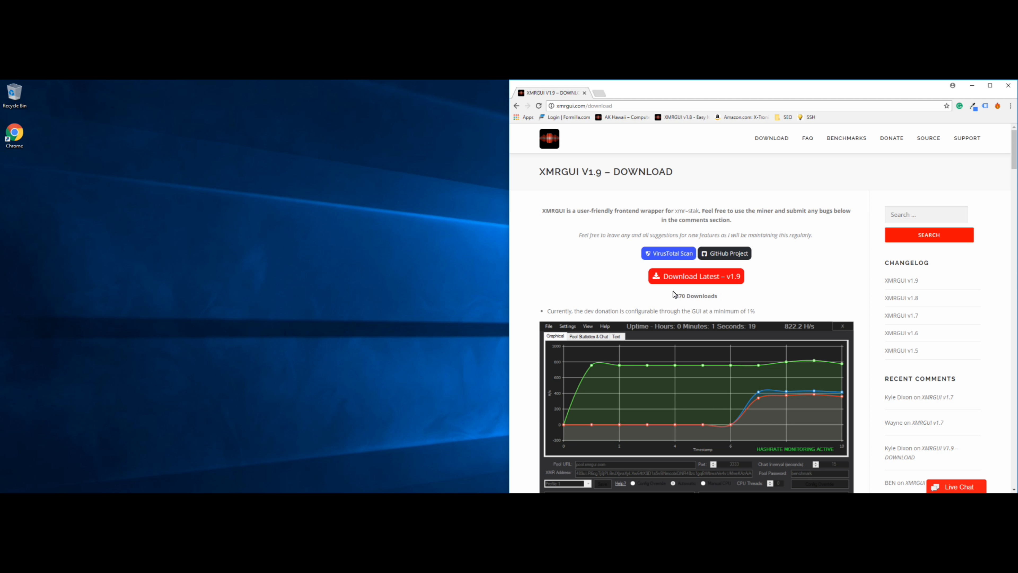
{"action": "left_click", "coordinate": [672, 282]}
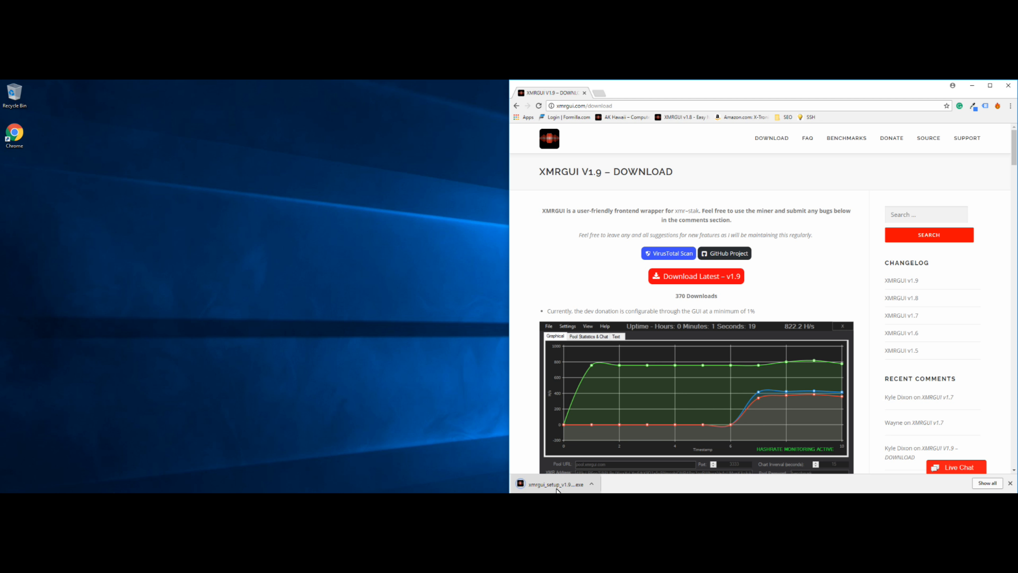
{"action": "left_click", "coordinate": [557, 487]}
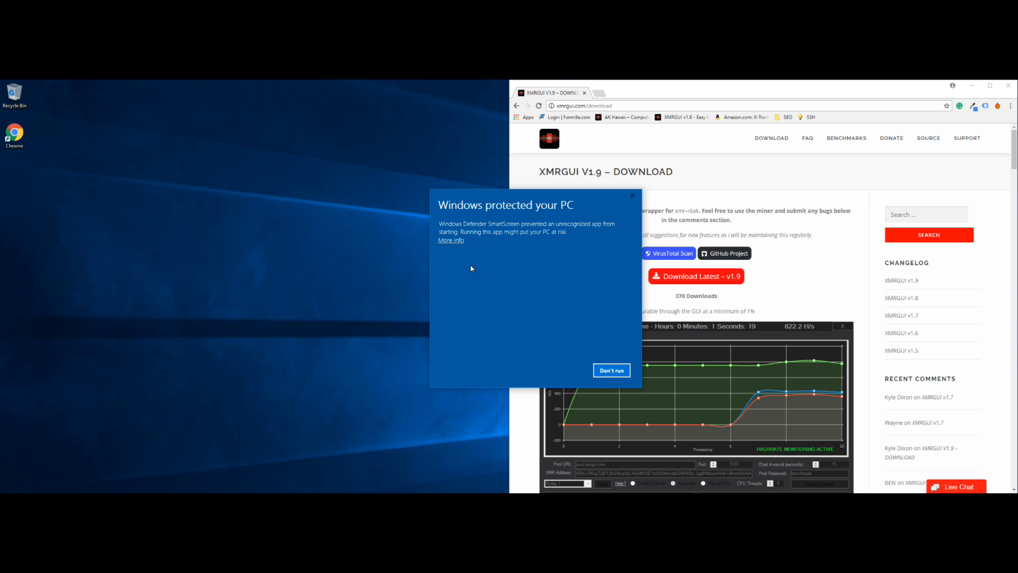
Step: Allow the setup file to run despite the SmartScreen block, and close the browser window
{"action": "left_click", "coordinate": [455, 242]}
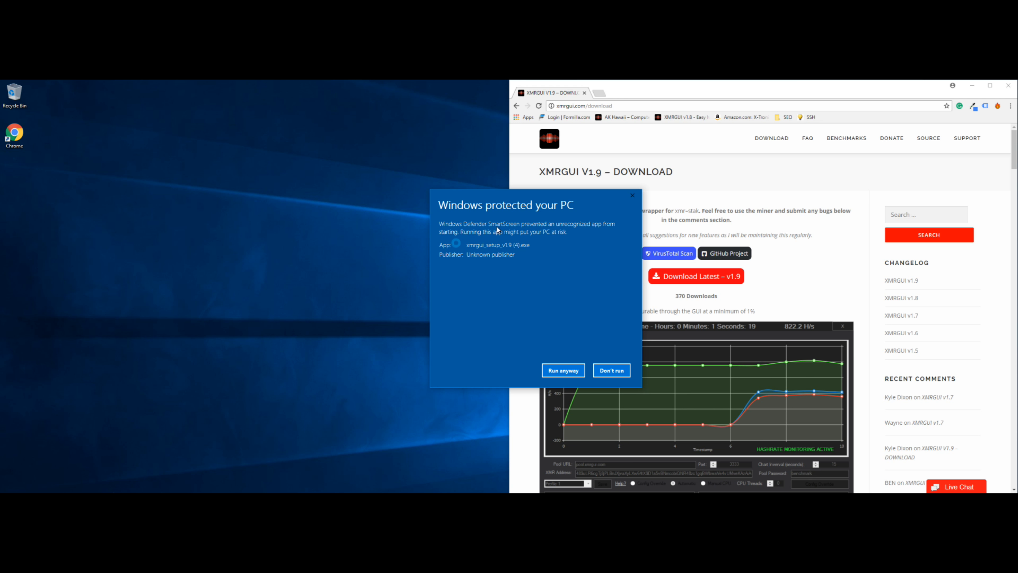
{"action": "left_click", "coordinate": [562, 371]}
{"action": "left_click", "coordinate": [1008, 86]}
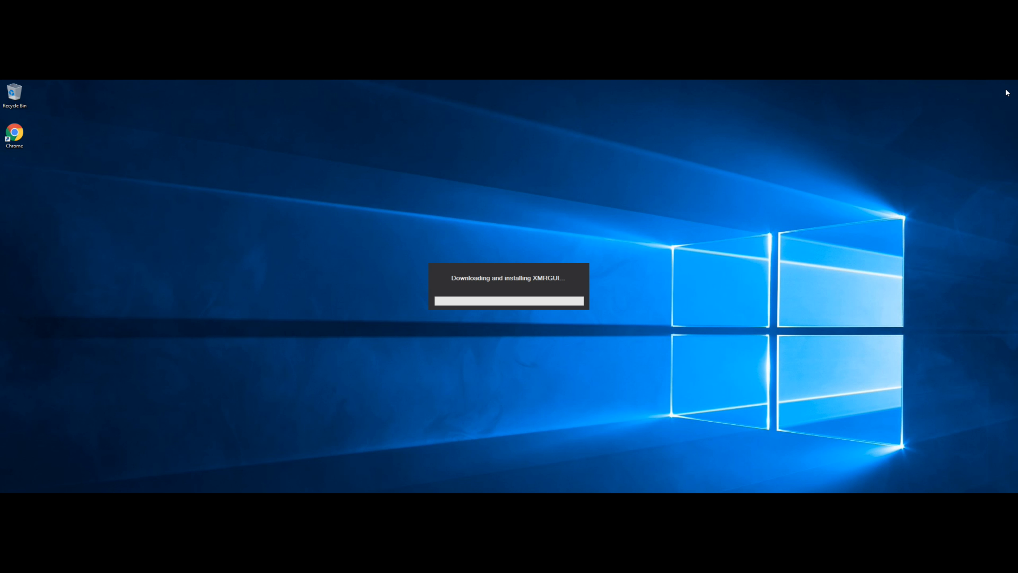
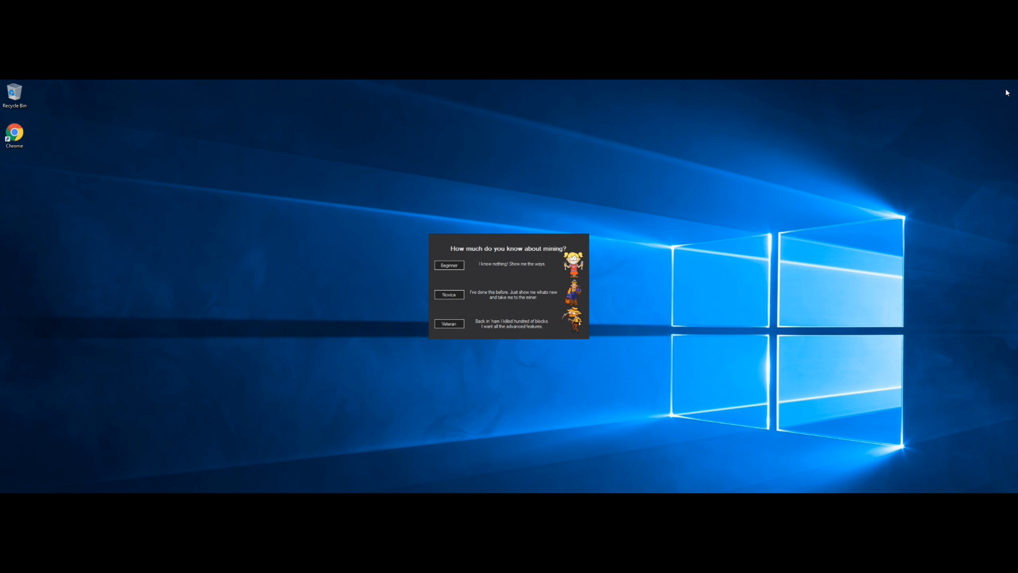
Step: Open the AppData\Roaming folder of the current user's profile on drive C in File Explorer
{"action": "key", "text": "super+e"}
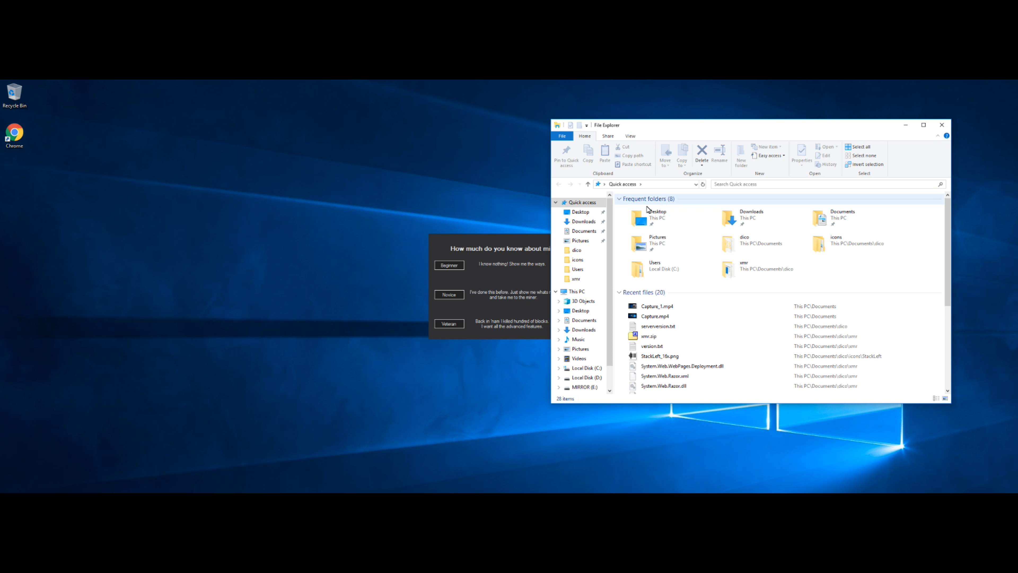
{"action": "left_click", "coordinate": [585, 368]}
{"action": "scroll", "coordinate": [666, 317], "scroll_direction": "down", "scroll_amount": 3}
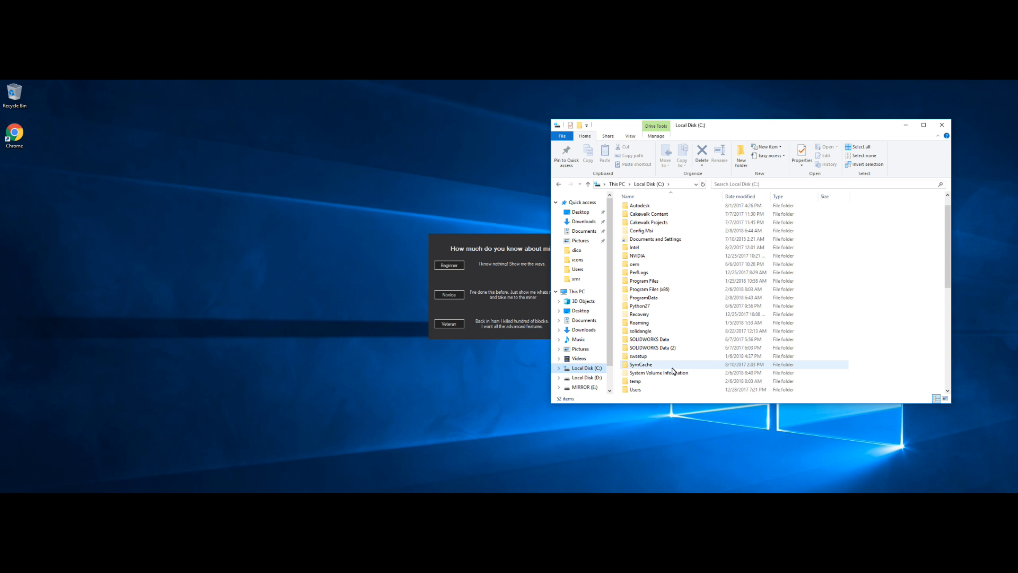
{"action": "left_click", "coordinate": [643, 339]}
{"action": "double_click", "coordinate": [652, 339]}
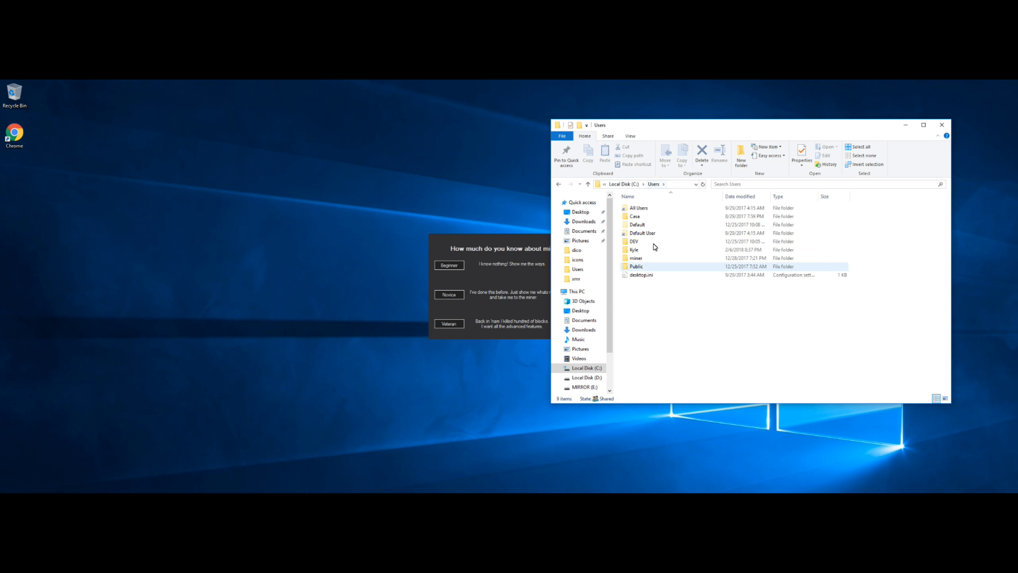
{"action": "double_click", "coordinate": [637, 249]}
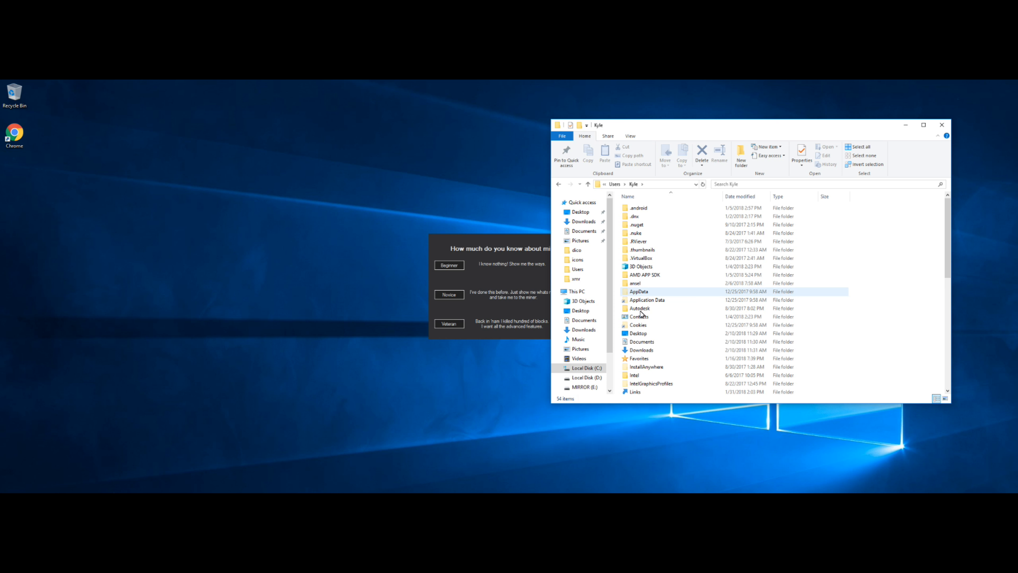
{"action": "left_click", "coordinate": [647, 295]}
{"action": "double_click", "coordinate": [646, 295]}
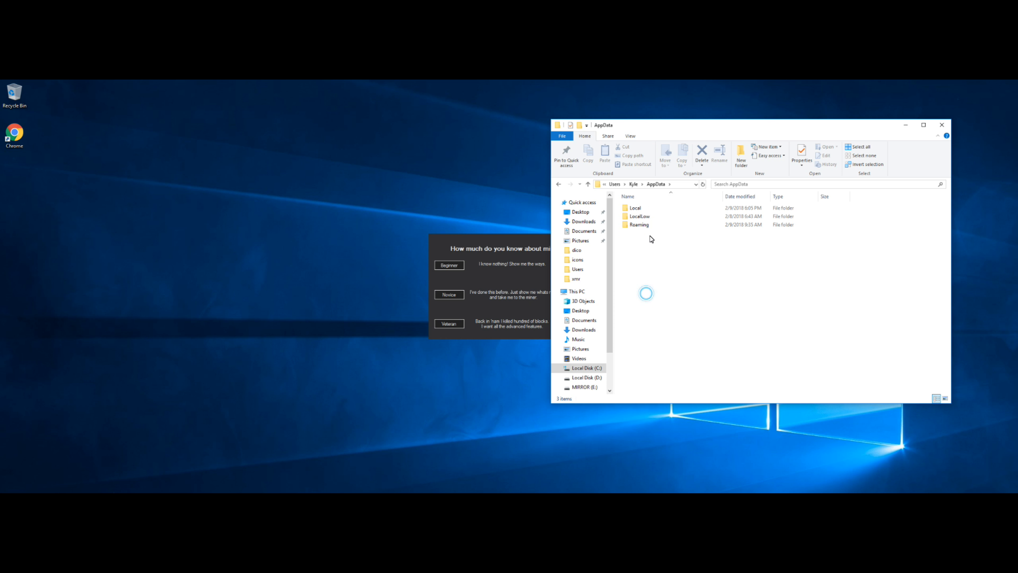
{"action": "double_click", "coordinate": [646, 226]}
Step: Delete the XMRGUI folder from the Roaming folder
{"action": "scroll", "coordinate": [674, 352], "scroll_direction": "down", "scroll_amount": 14}
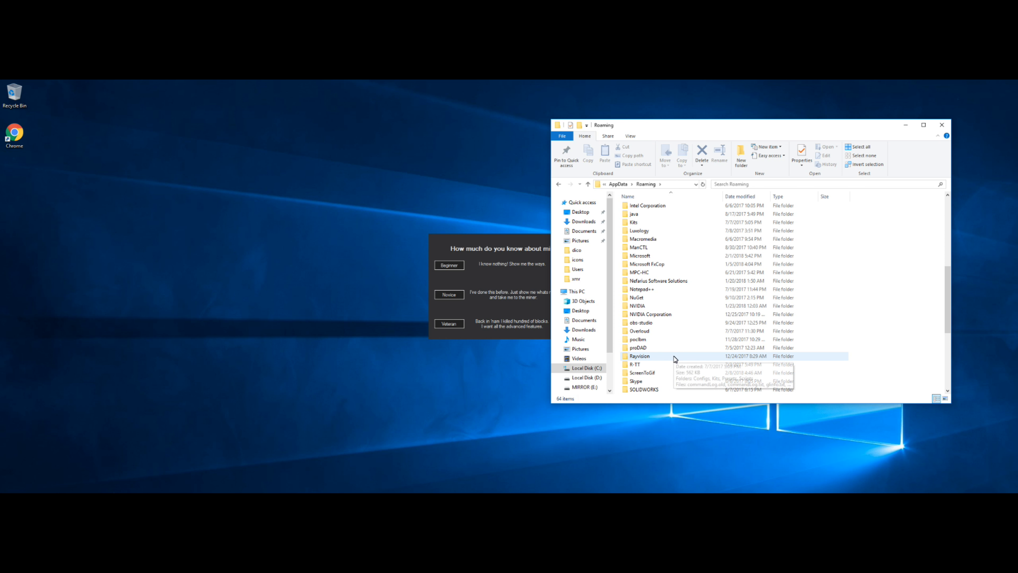
{"action": "left_click", "coordinate": [639, 364]}
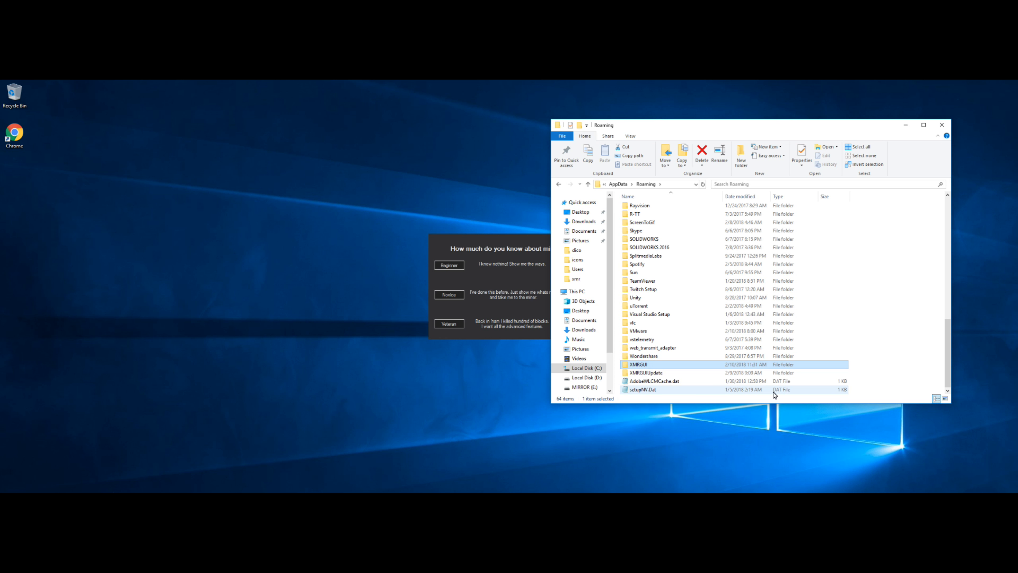
{"action": "key", "text": "Delete"}
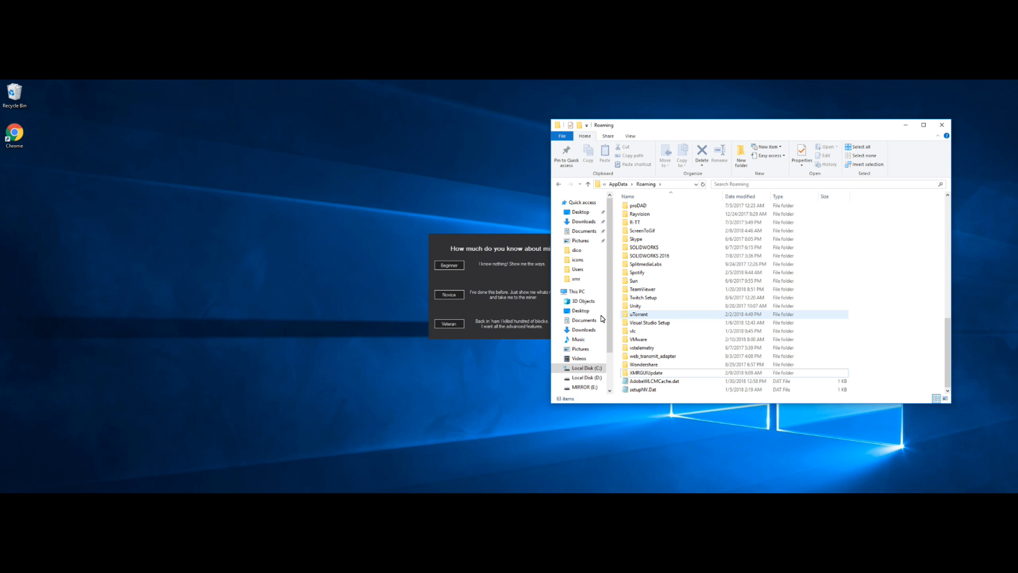
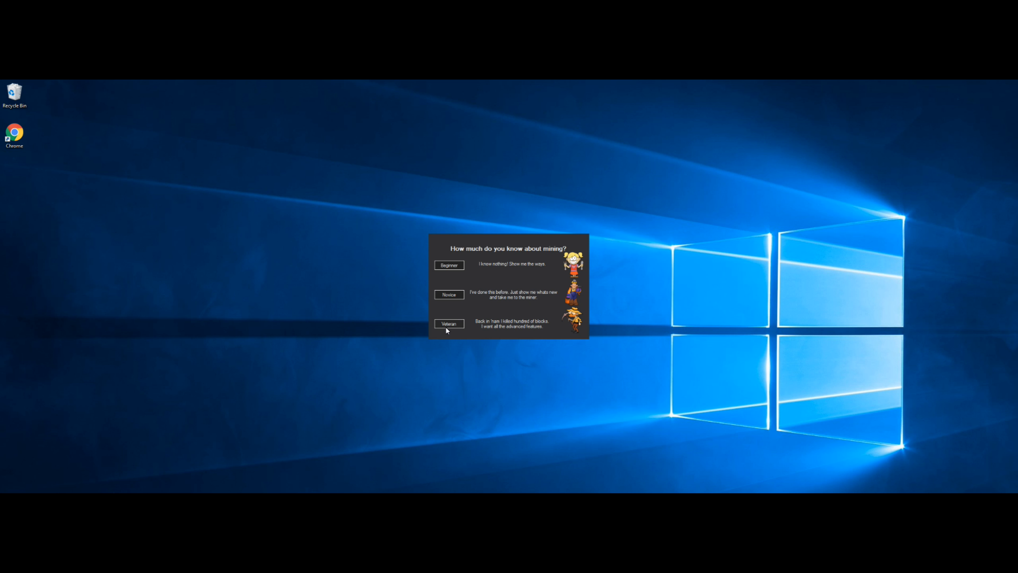
Step: Choose the Beginner experience level and advance past the wallet, pool and mining instructions
{"action": "left_click", "coordinate": [455, 269]}
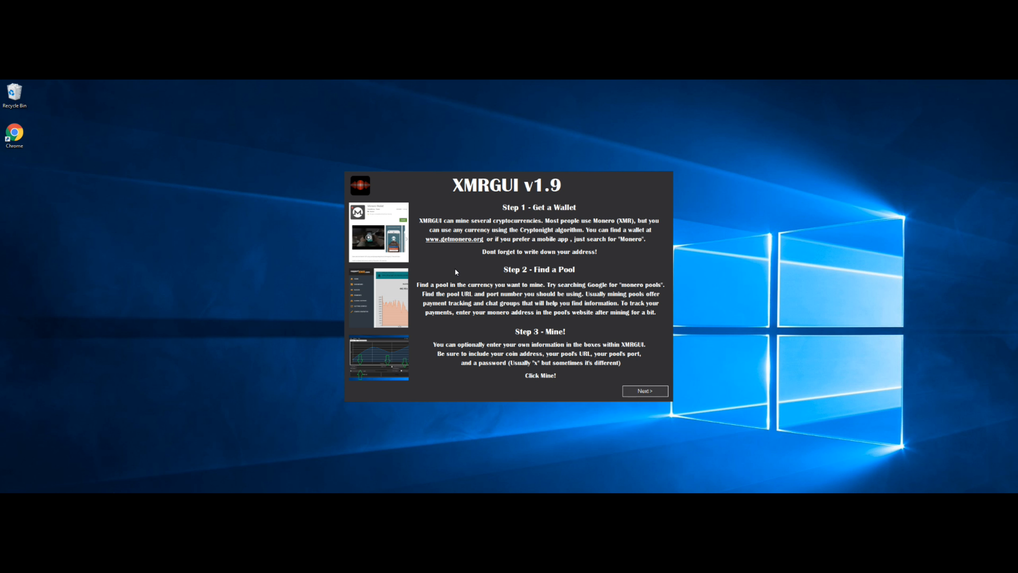
{"action": "key", "text": "Return"}
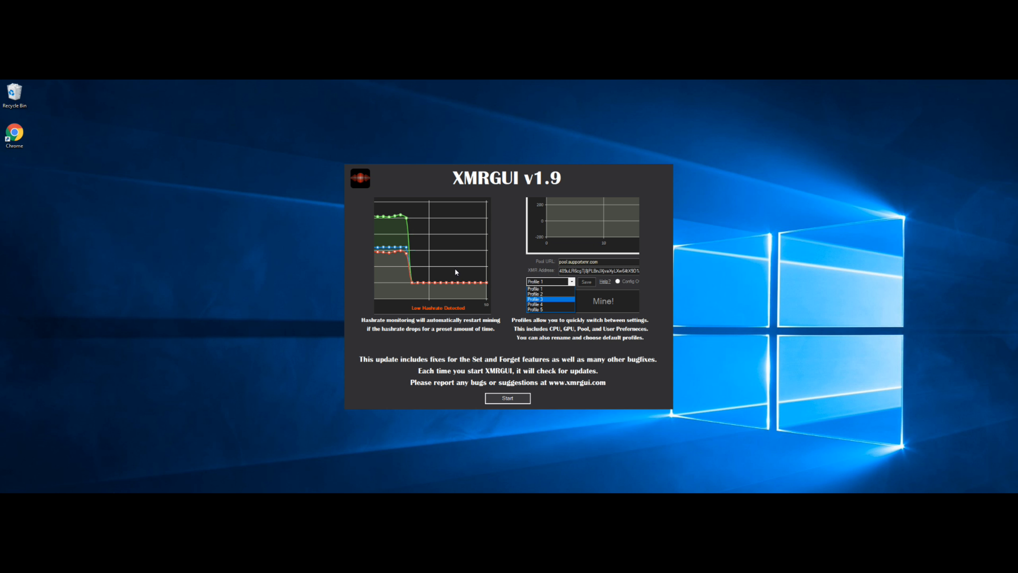
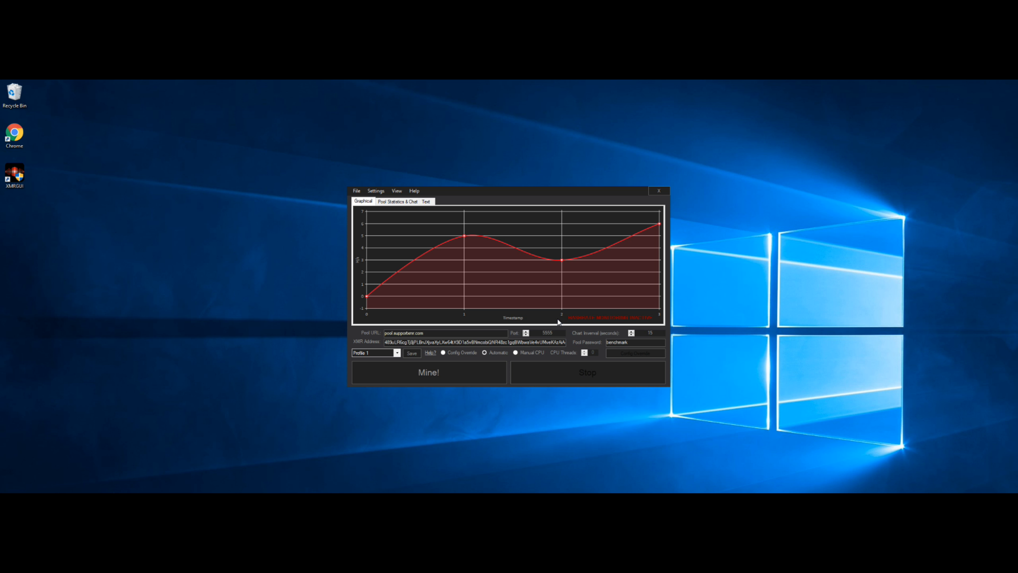
Step: Examine the XMR Address field and the Set and Forget options for enabling mining on idle or on startup
{"action": "key", "text": "ctrl+a"}
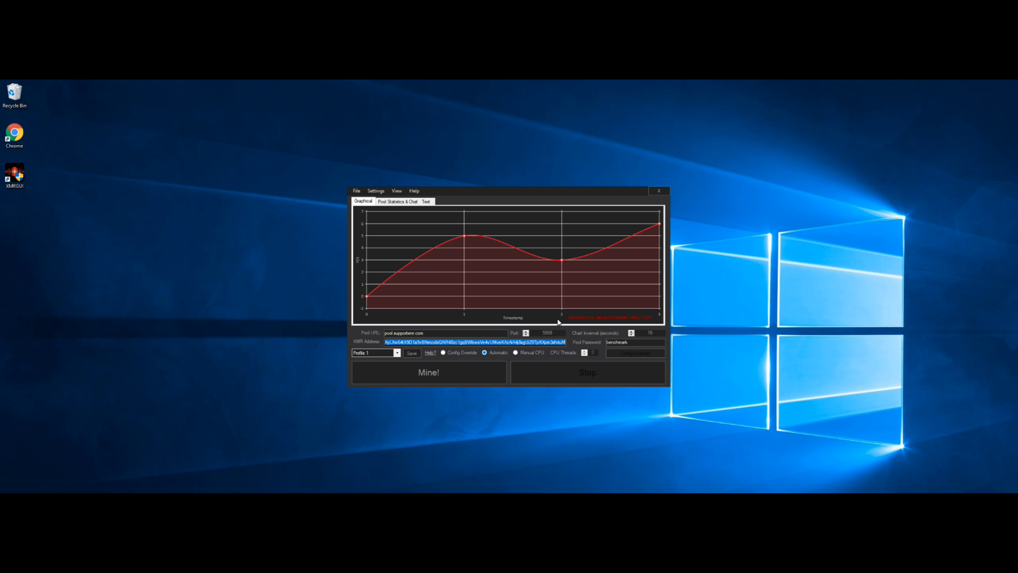
{"action": "left_click", "coordinate": [474, 342]}
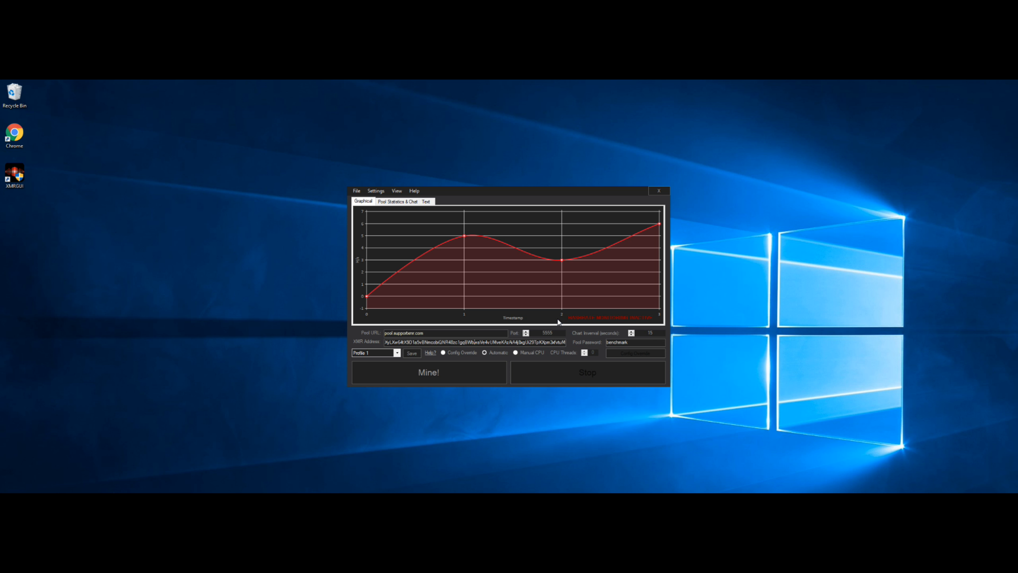
{"action": "key", "text": "alt+Right"}
{"action": "key", "text": "Down"}
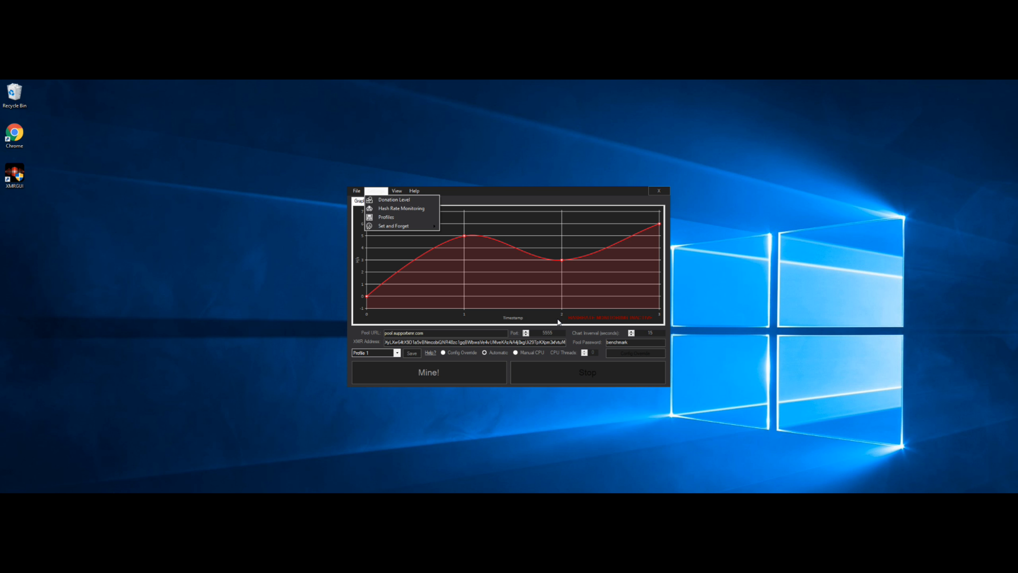
{"action": "key", "text": "Escape"}
{"action": "key", "text": "Down"}
{"action": "key", "text": "Up"}
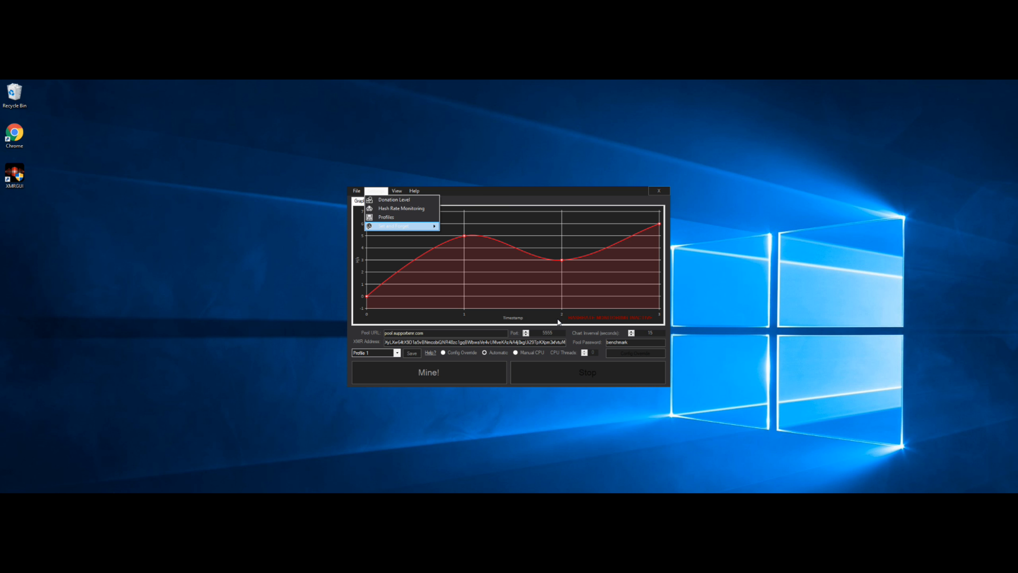
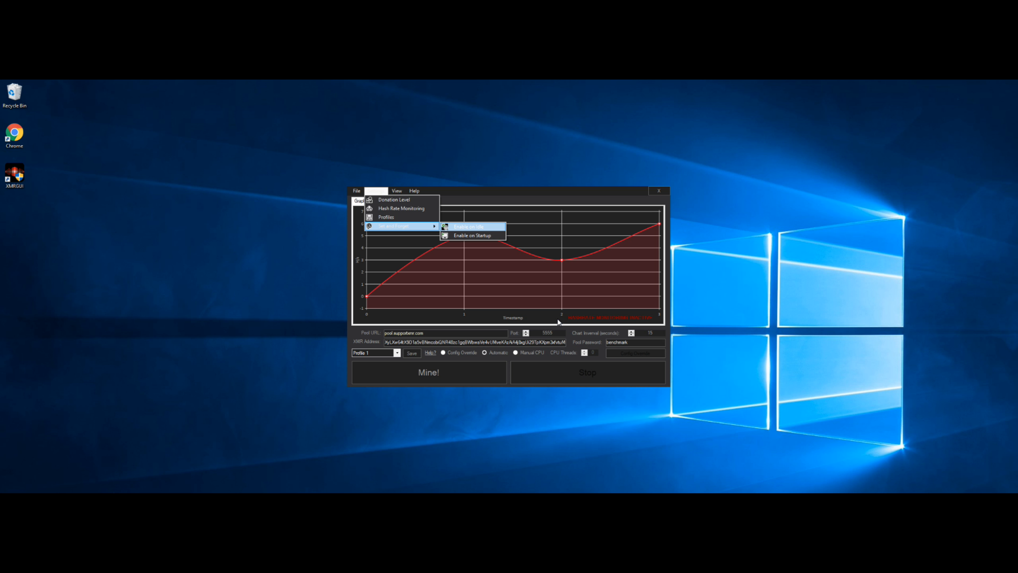
{"action": "key", "text": "Down"}
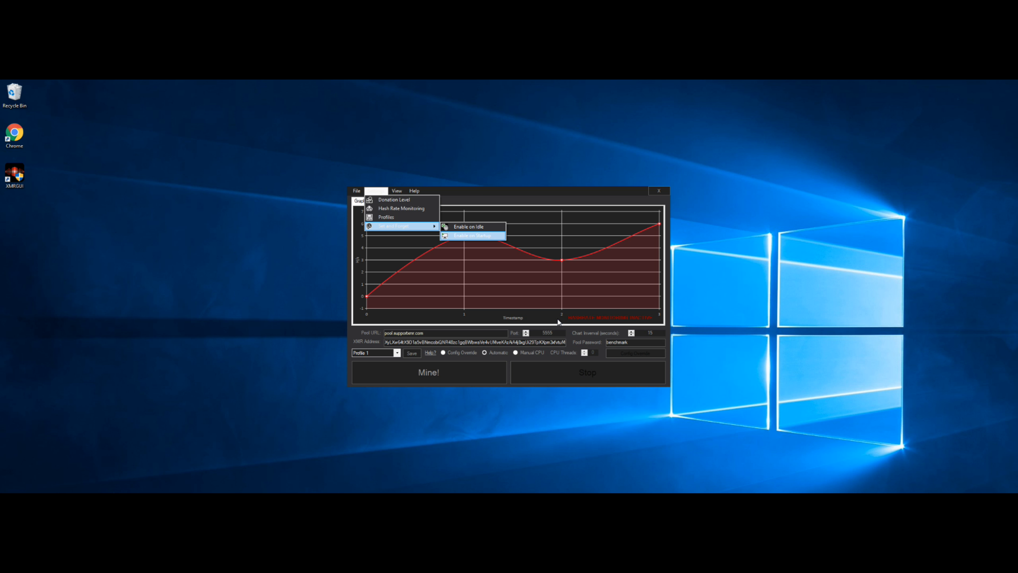
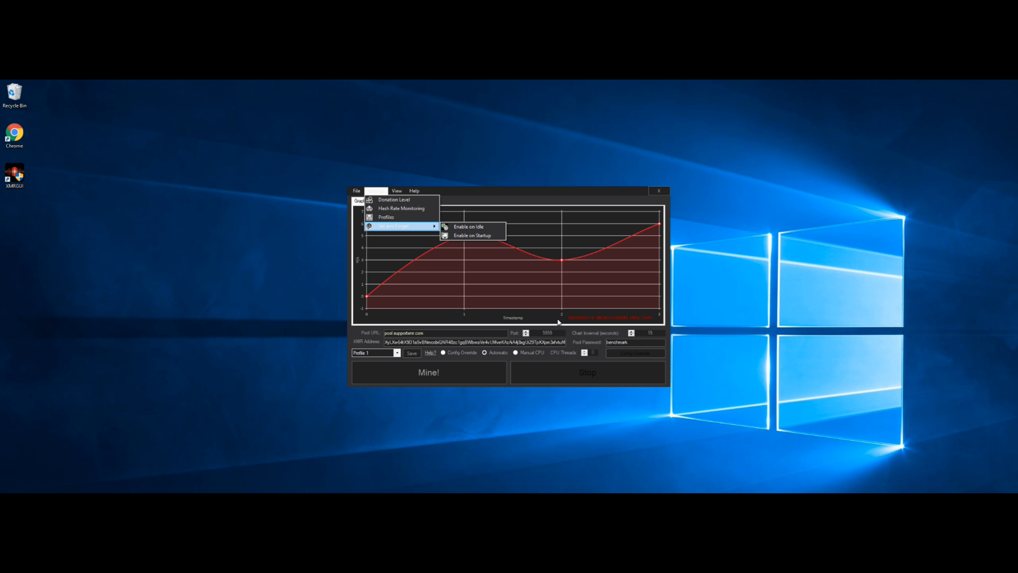
{"action": "left_click", "coordinate": [557, 319]}
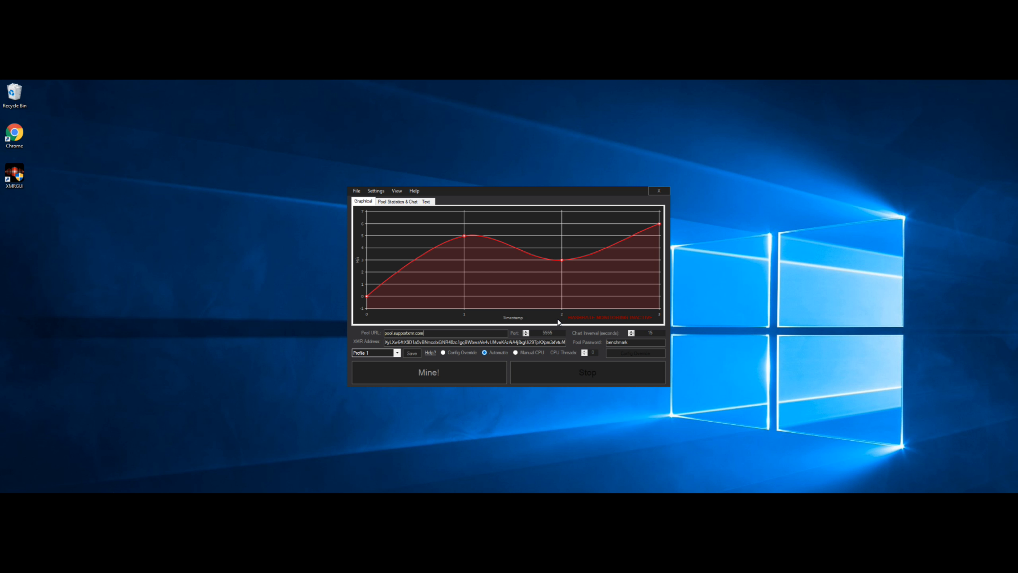
Step: Switch to Manual CPU mode and try to raise the CPU threads beyond the PC's maximum, dismissing the notice
{"action": "key", "text": "Down"}
{"action": "key", "text": "Up"}
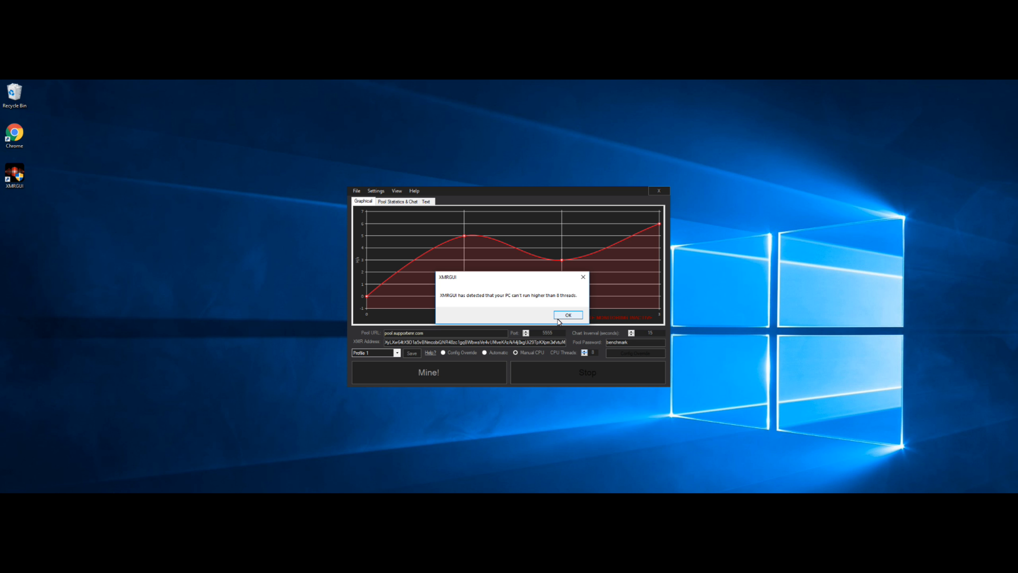
{"action": "left_click", "coordinate": [558, 317]}
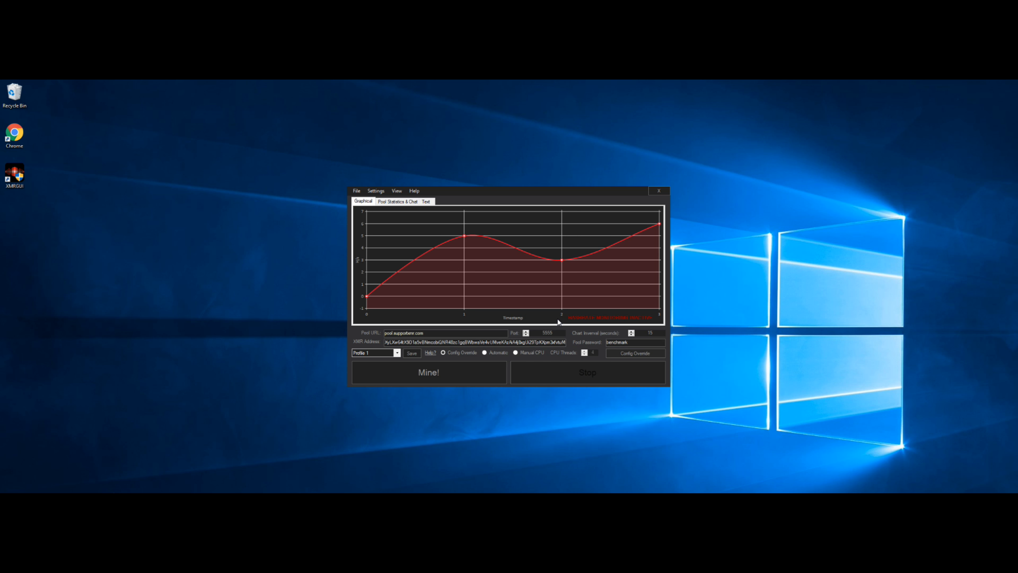
Step: Open the CPU Config Override editor, examine the cpu_threads_conf entries line by line, and leave the editor
{"action": "key", "text": "Return"}
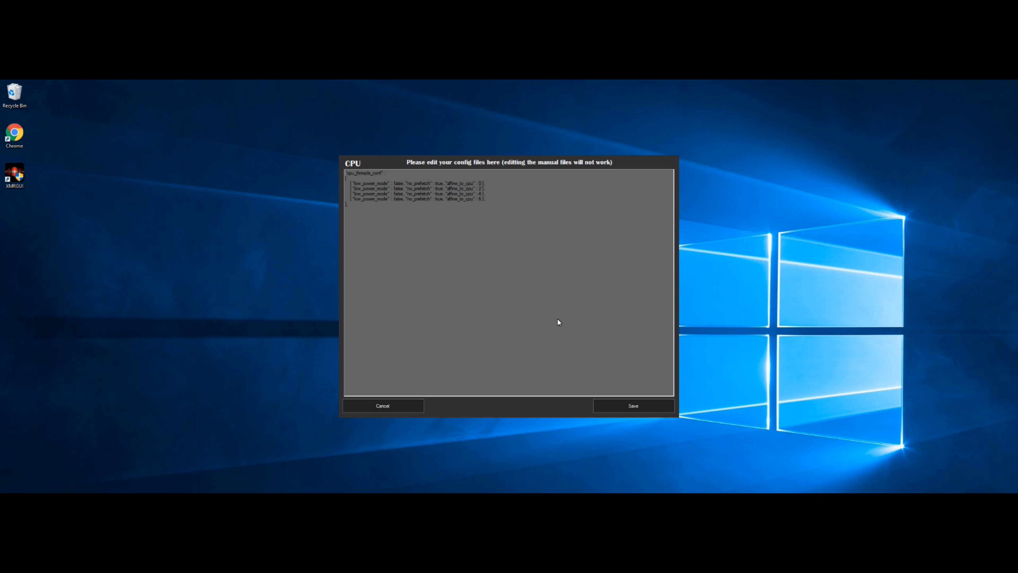
{"action": "key", "text": "Down"}
{"action": "key", "text": "Down"}
{"action": "key", "text": "Down"}
{"action": "key", "text": "Down"}
{"action": "key", "text": "Down"}
{"action": "key", "text": "Down"}
{"action": "key", "text": "Down"}
{"action": "key", "text": "shift+Up"}
{"action": "key", "text": "shift+Up"}
{"action": "key", "text": "shift+Up"}
{"action": "key", "text": "shift+Up"}
{"action": "key", "text": "shift+Up"}
{"action": "key", "text": "shift+Up"}
{"action": "key", "text": "shift+Up"}
{"action": "key", "text": "Down"}
{"action": "key", "text": "Return"}
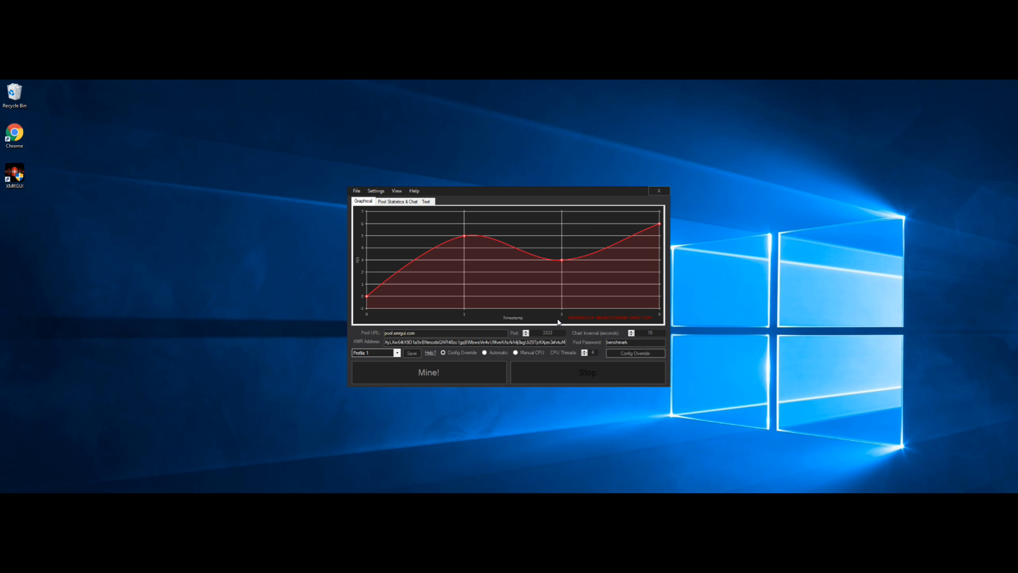
Step: Set the CPU mode to Automatic and keep Profile 1 as the selected profile
{"action": "left_click", "coordinate": [484, 353]}
{"action": "key", "text": "alt+Down"}
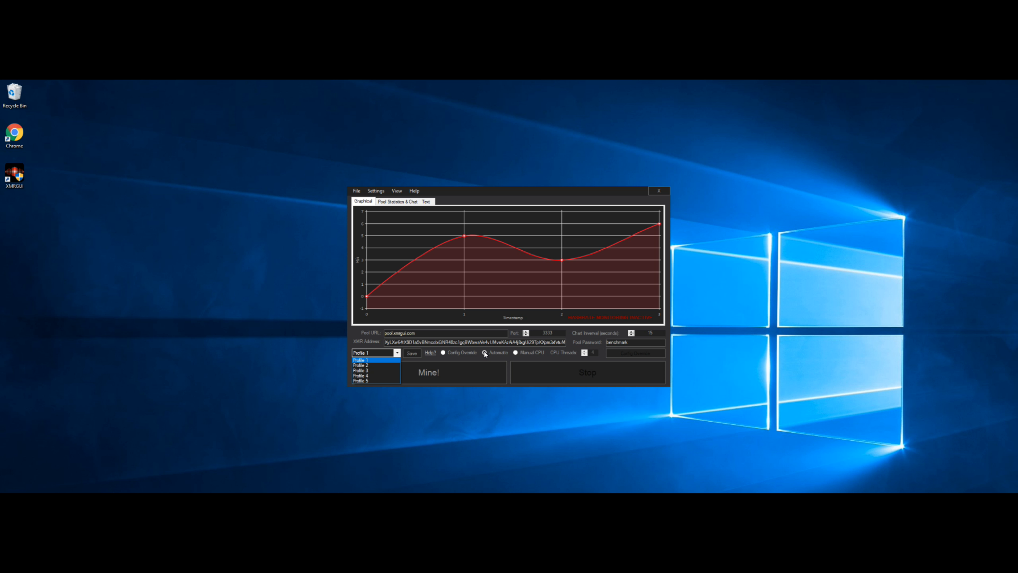
{"action": "key", "text": "Return"}
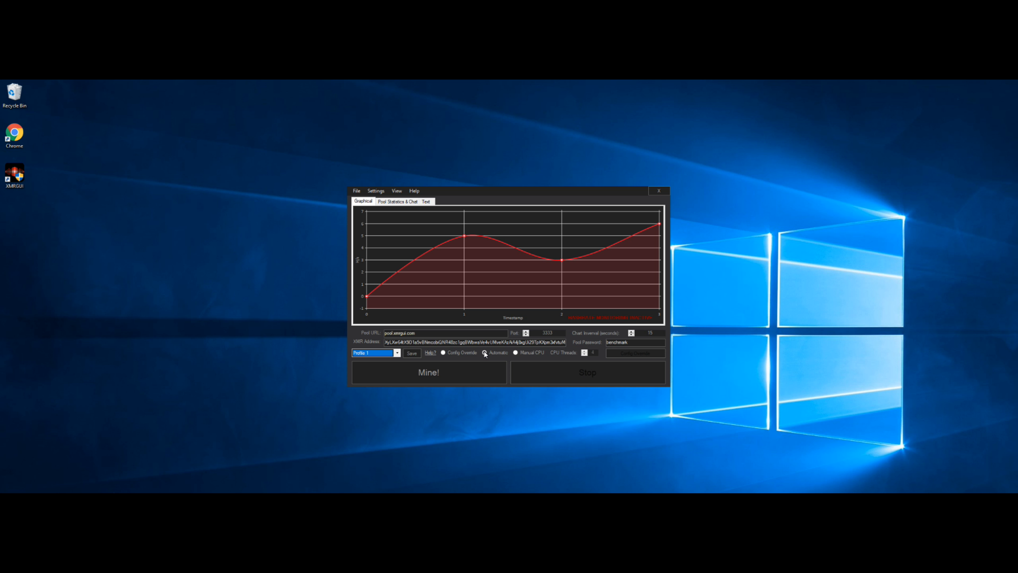
Step: Switch to Profile 2 and try to save the current settings to it
{"action": "left_click", "coordinate": [376, 191]}
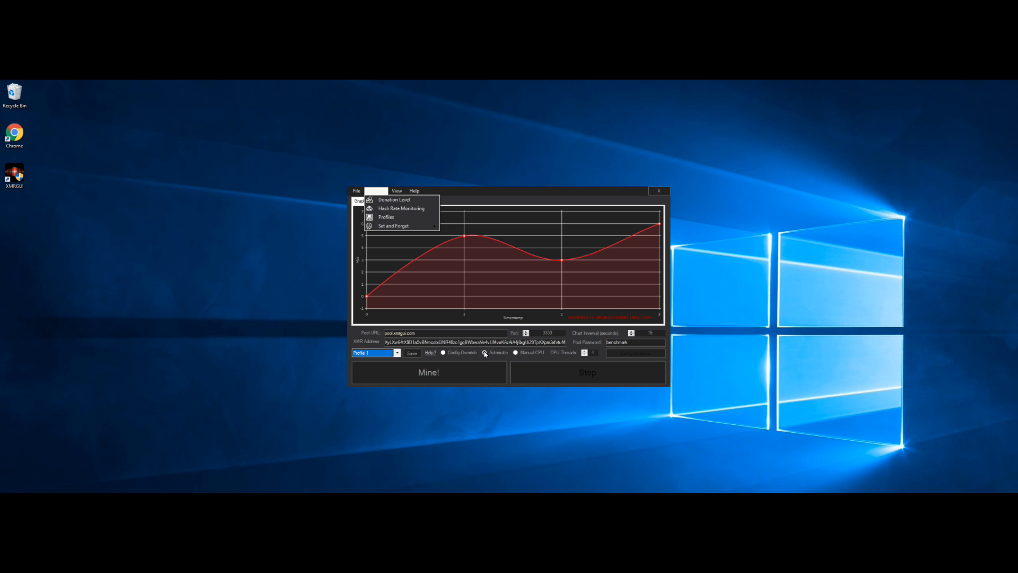
{"action": "left_click", "coordinate": [396, 352]}
{"action": "left_click", "coordinate": [360, 364]}
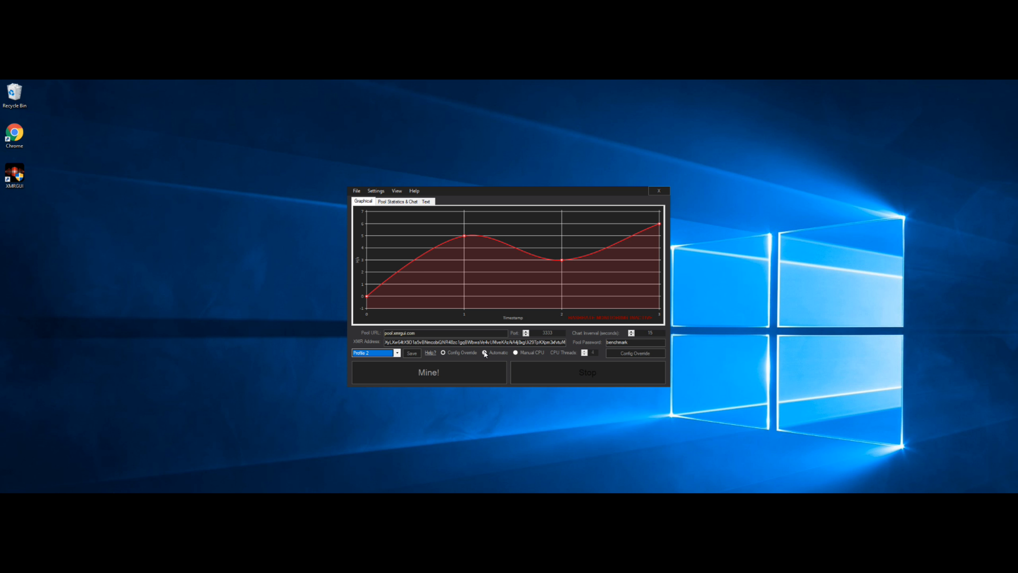
{"action": "left_click", "coordinate": [412, 352]}
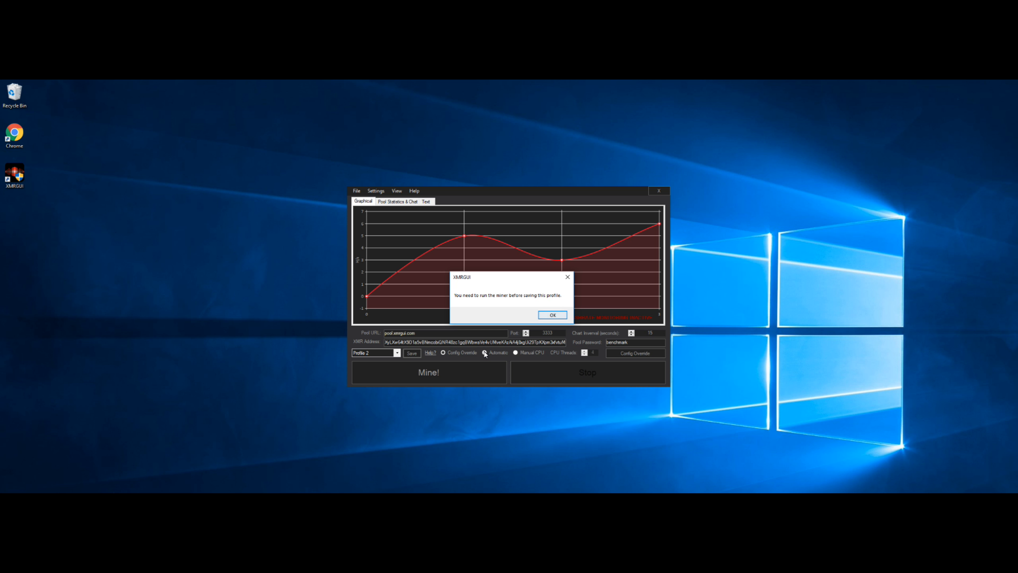
Step: Dismiss the profile-saving notice and set the CPU mode to Automatic
{"action": "key", "text": "Return"}
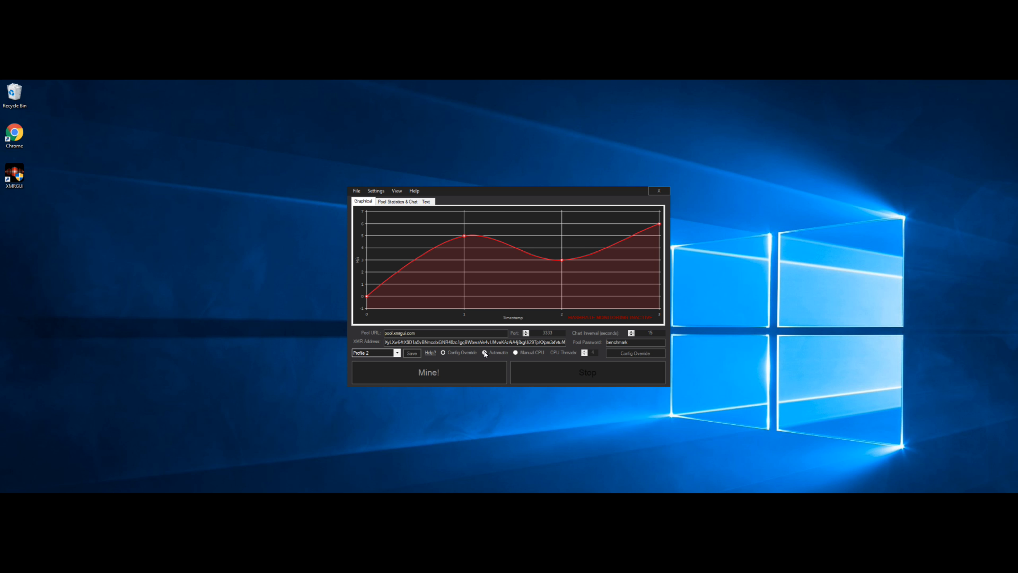
{"action": "left_click", "coordinate": [484, 353]}
{"action": "key", "text": "Return"}
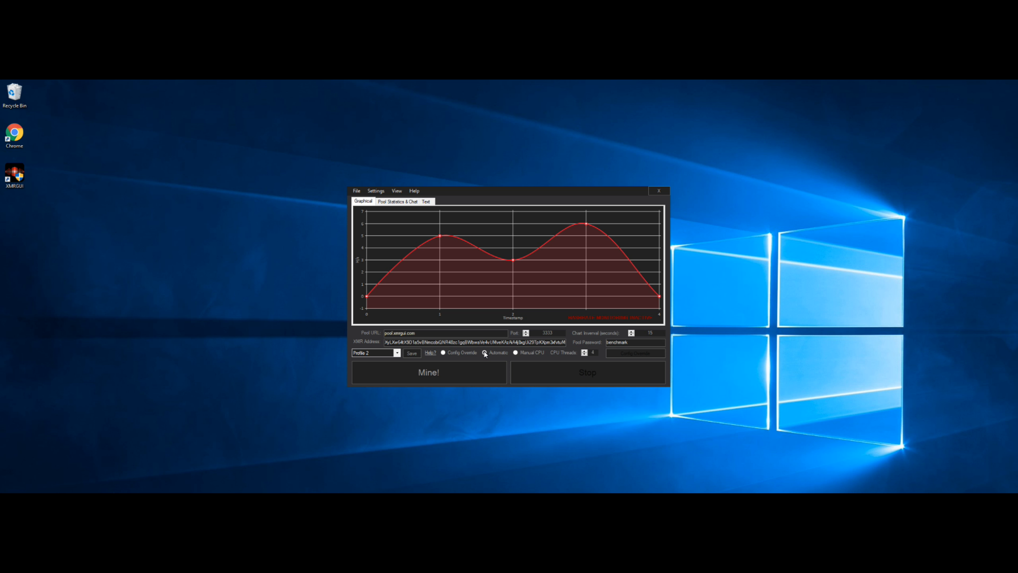
Step: Open the Profiles settings, look over the default and rename options for Profile 1, and close the dialog
{"action": "left_click", "coordinate": [376, 191]}
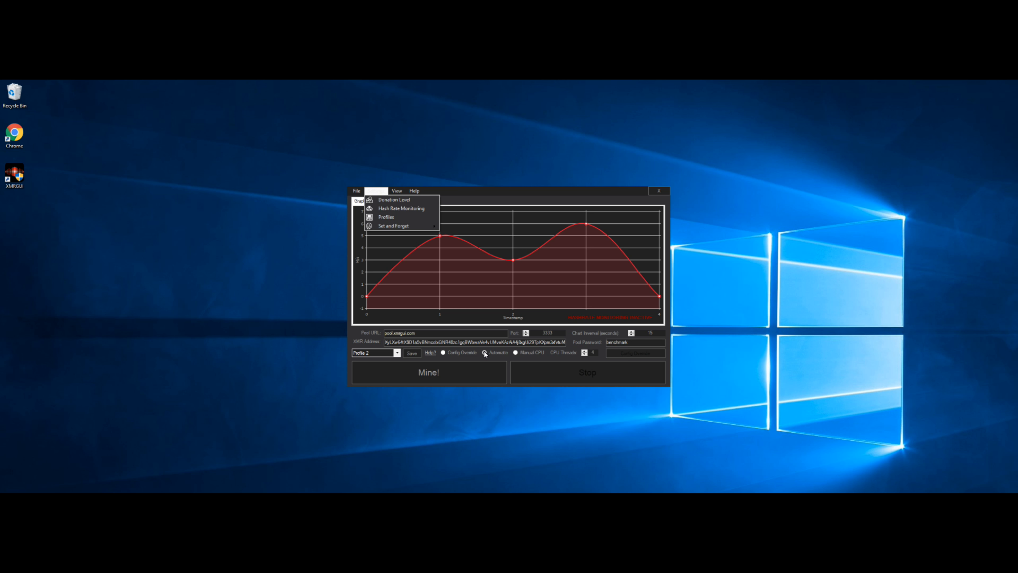
{"action": "key", "text": "Return"}
{"action": "left_click", "coordinate": [477, 261]}
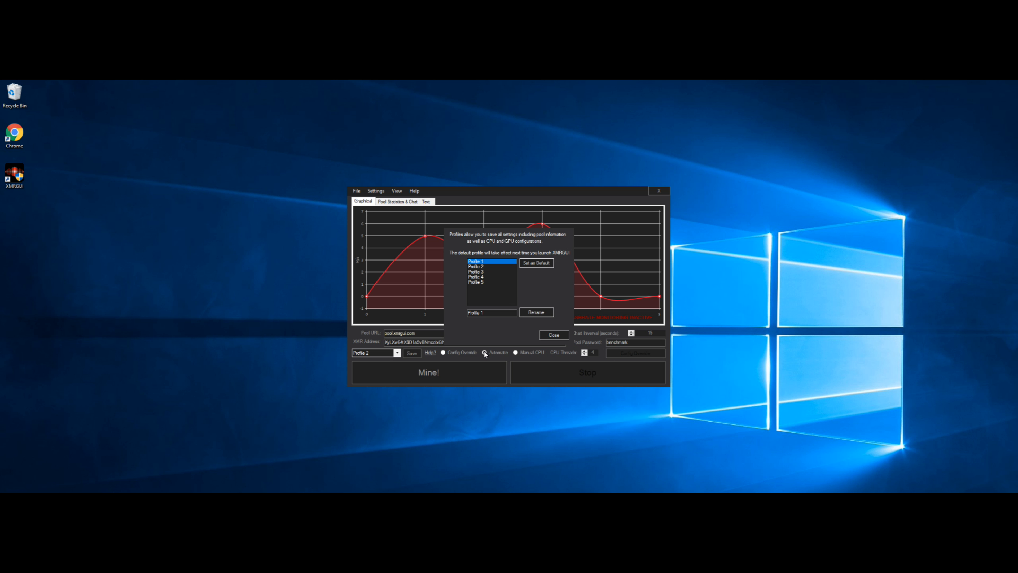
{"action": "key", "text": "Tab"}
{"action": "key", "text": "Escape"}
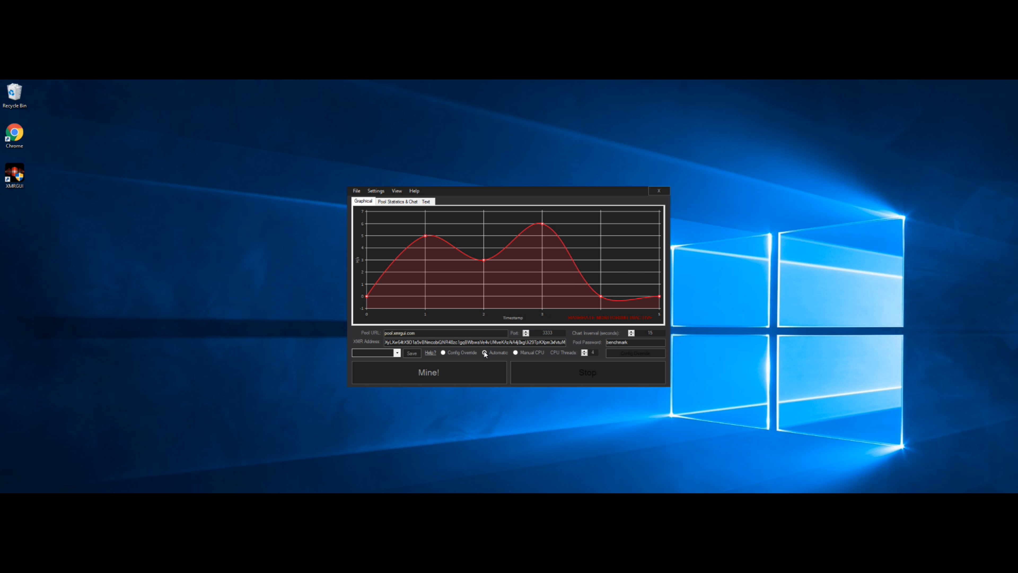
Step: Switch the active profile to Profile 3 and keep the CPU mode on Automatic
{"action": "key", "text": "alt+Down"}
{"action": "key", "text": "Down"}
{"action": "key", "text": "Down"}
{"action": "key", "text": "Down"}
{"action": "key", "text": "Return"}
{"action": "left_click", "coordinate": [485, 353]}
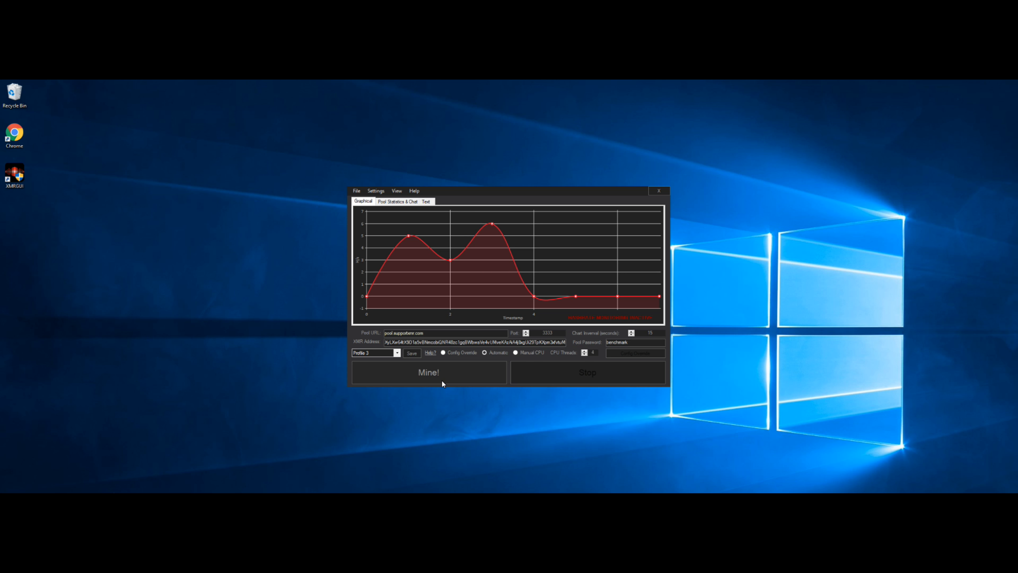
{"action": "left_click", "coordinate": [441, 381]}
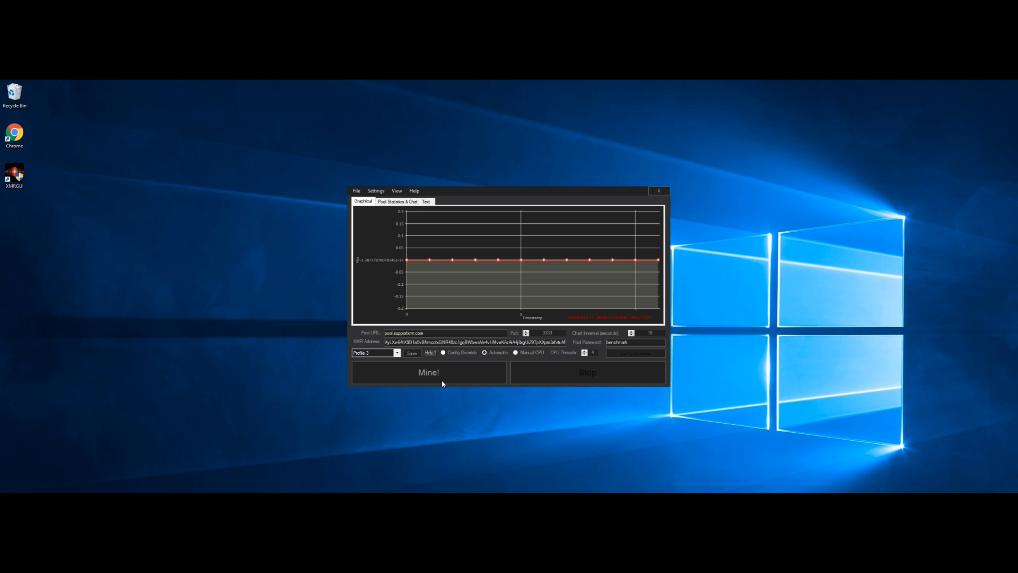
Step: Check the Dev Donation Level setting and close it without saving
{"action": "left_click", "coordinate": [376, 191]}
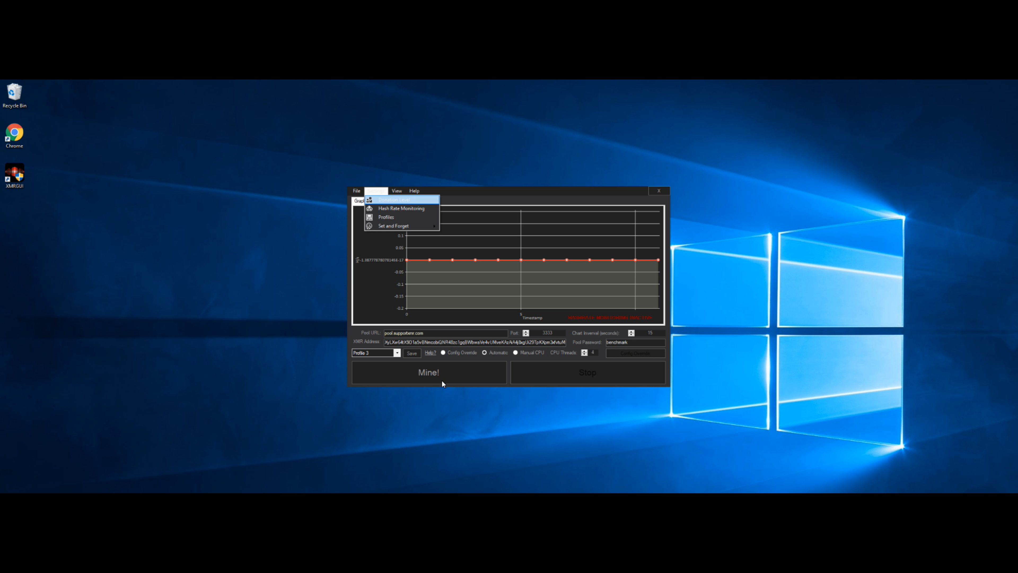
{"action": "left_click", "coordinate": [394, 199]}
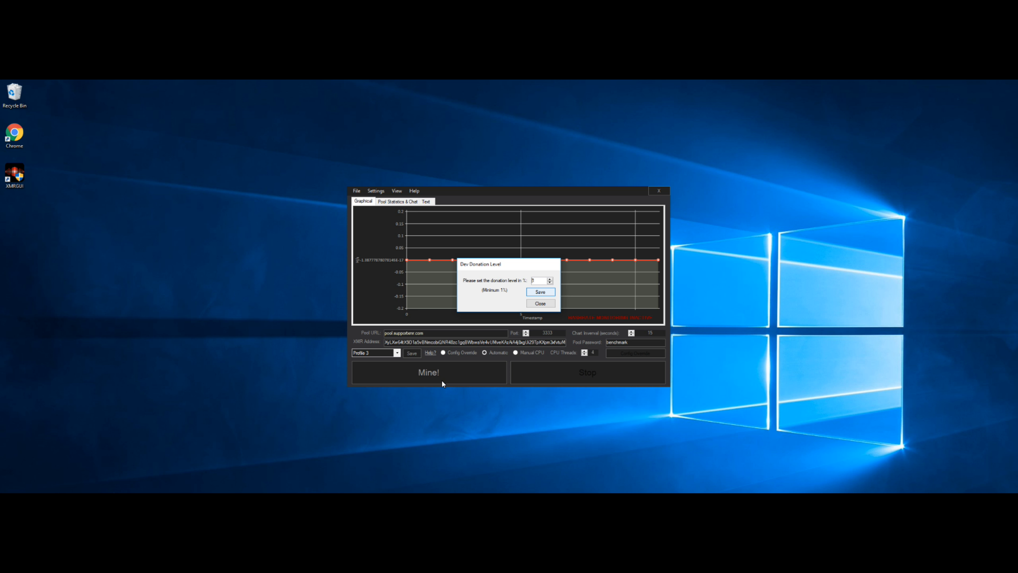
{"action": "left_click", "coordinate": [540, 303]}
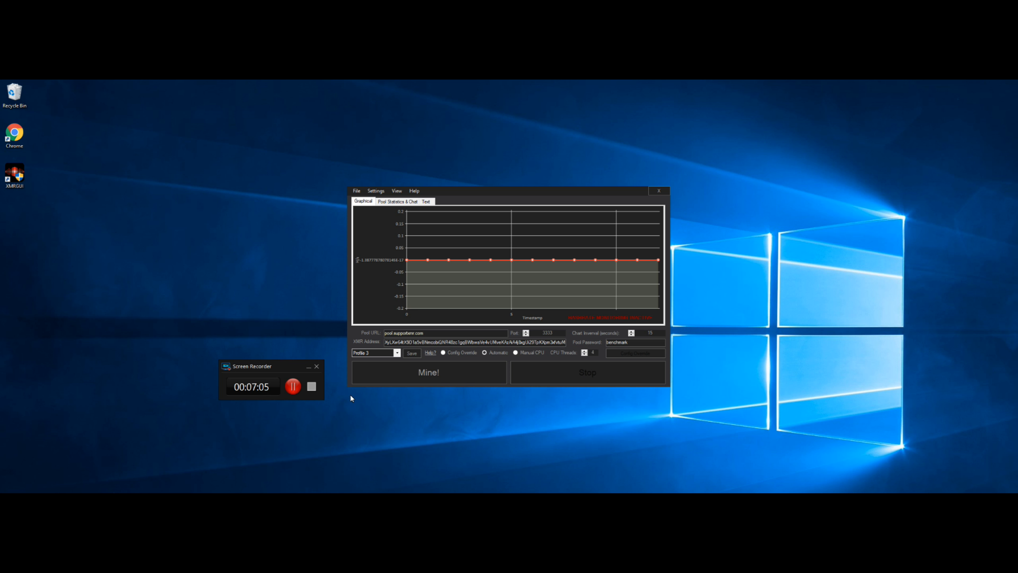
{"action": "left_click", "coordinate": [296, 391]}
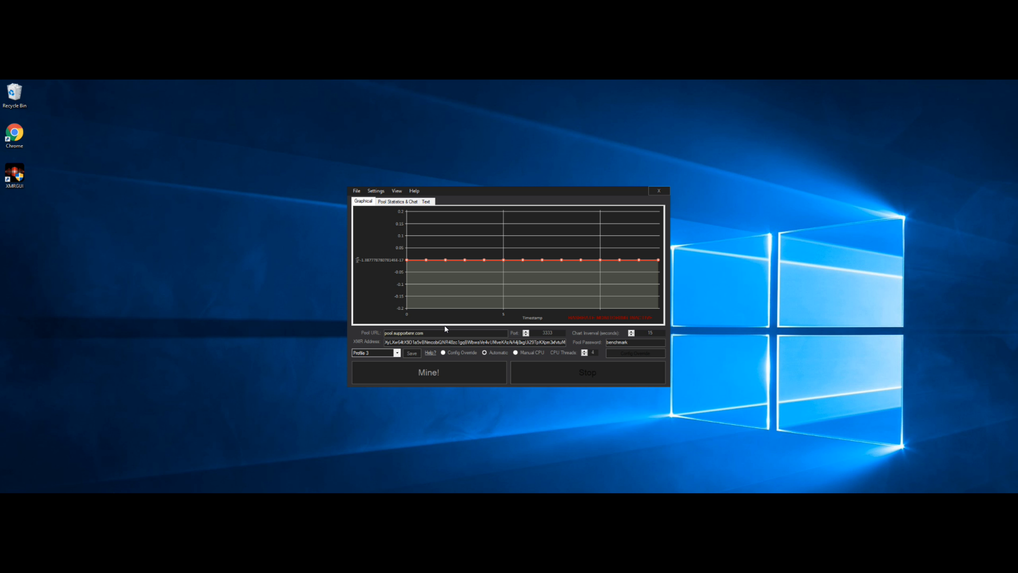
Step: Examine the miner's text log, including the hashrate reports, thread startup lines and pool connection messages
{"action": "left_click", "coordinate": [426, 202]}
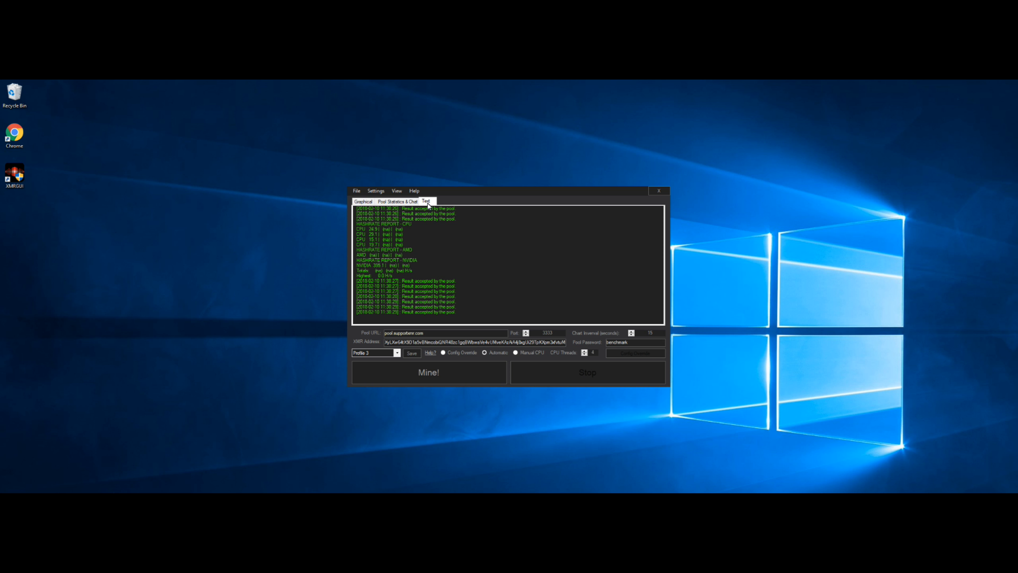
{"action": "key", "text": "shift+Up"}
{"action": "key", "text": "shift+Up"}
{"action": "key", "text": "shift+Up"}
{"action": "key", "text": "shift+Up"}
{"action": "key", "text": "shift+Up"}
{"action": "key", "text": "shift+Up"}
{"action": "key", "text": "shift+Up"}
{"action": "key", "text": "shift+Up"}
{"action": "key", "text": "shift+Up"}
{"action": "key", "text": "shift+Up"}
{"action": "key", "text": "shift+Up"}
{"action": "key", "text": "shift+Up"}
{"action": "key", "text": "shift+Up"}
{"action": "key", "text": "shift+Up"}
{"action": "key", "text": "shift+Up"}
{"action": "key", "text": "shift+Up"}
{"action": "key", "text": "shift+Up"}
{"action": "key", "text": "shift+Up"}
{"action": "key", "text": "shift+Up"}
{"action": "key", "text": "shift+Up"}
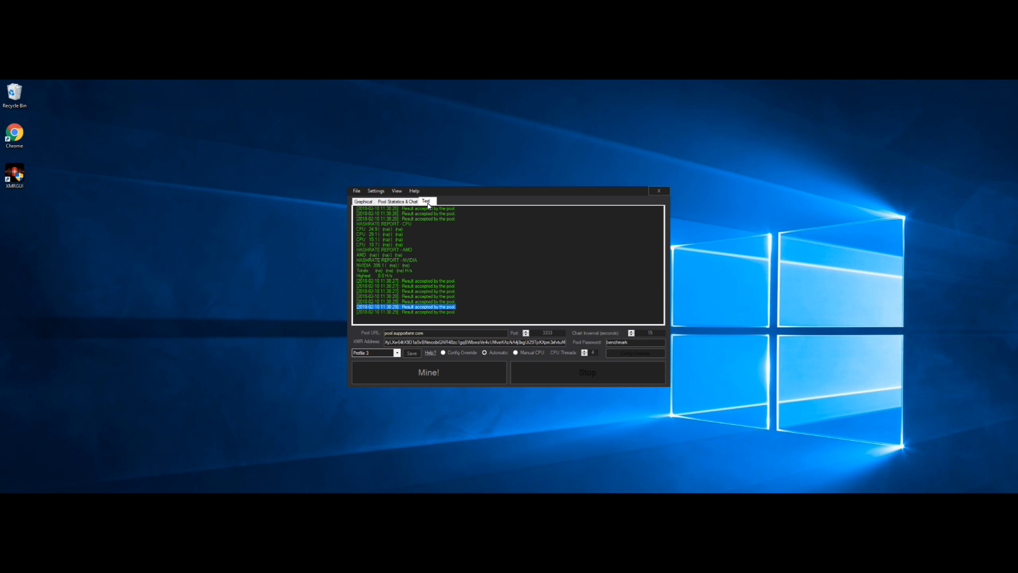
{"action": "key", "text": "shift+Up"}
{"action": "key", "text": "shift+Up"}
{"action": "key", "text": "shift+Up"}
{"action": "key", "text": "shift+Up"}
{"action": "key", "text": "shift+Up"}
{"action": "key", "text": "shift+Up"}
{"action": "key", "text": "shift+Up"}
{"action": "key", "text": "shift+Up"}
{"action": "key", "text": "shift+Up"}
{"action": "key", "text": "shift+Up"}
{"action": "key", "text": "shift+Up"}
{"action": "key", "text": "shift+Up"}
{"action": "key", "text": "shift+Up"}
{"action": "key", "text": "shift+Up"}
{"action": "key", "text": "shift+Up"}
{"action": "key", "text": "shift+Up"}
{"action": "key", "text": "shift+Up"}
{"action": "key", "text": "shift+Up"}
{"action": "key", "text": "shift+Up"}
{"action": "key", "text": "shift+Up"}
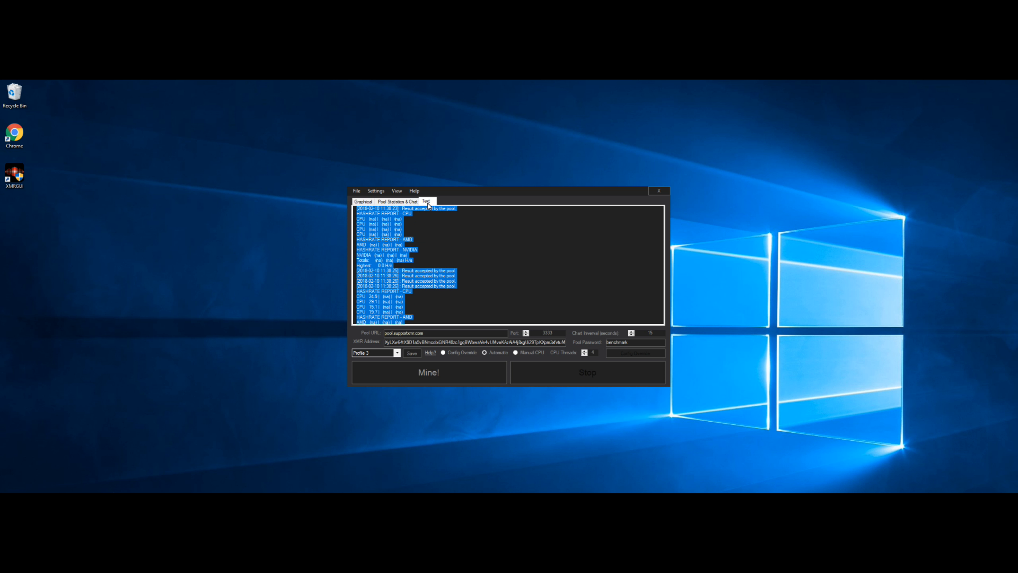
{"action": "key", "text": "shift+Down"}
{"action": "key", "text": "shift+Down"}
{"action": "key", "text": "shift+Down"}
{"action": "key", "text": "shift+Down"}
{"action": "key", "text": "shift+Down"}
{"action": "key", "text": "shift+Down"}
{"action": "key", "text": "shift+Down"}
{"action": "key", "text": "shift+Down"}
{"action": "key", "text": "shift+Down"}
{"action": "key", "text": "shift+Down"}
{"action": "key", "text": "shift+Down"}
{"action": "key", "text": "shift+Down"}
{"action": "key", "text": "Down"}
{"action": "key", "text": "Down"}
{"action": "key", "text": "Down"}
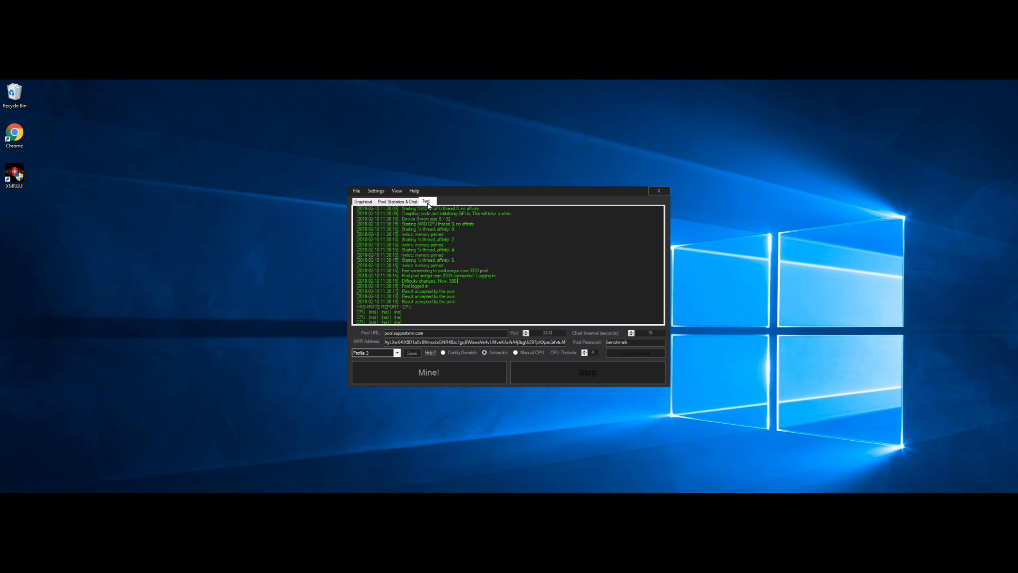
{"action": "key", "text": "shift+Up"}
{"action": "key", "text": "shift+Up"}
{"action": "key", "text": "shift+Up"}
{"action": "key", "text": "shift+Up"}
{"action": "key", "text": "shift+Up"}
{"action": "key", "text": "shift+Up"}
{"action": "key", "text": "shift+Up"}
{"action": "key", "text": "shift+Up"}
{"action": "key", "text": "shift+Up"}
{"action": "key", "text": "shift+Up"}
{"action": "key", "text": "shift+Up"}
{"action": "key", "text": "shift+Up"}
{"action": "key", "text": "shift+Up"}
{"action": "key", "text": "shift+Up"}
{"action": "key", "text": "shift+Up"}
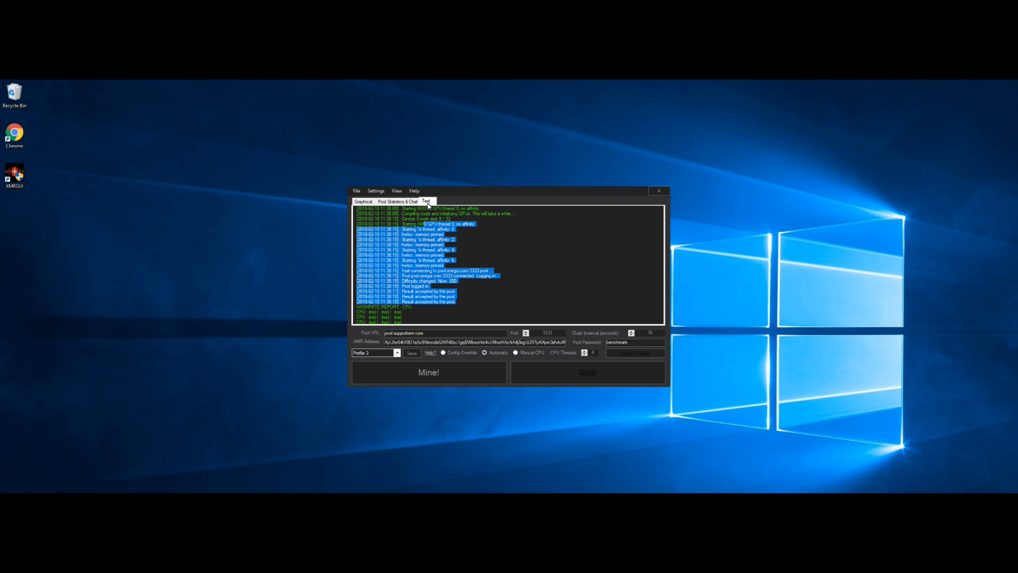
Step: View the pool statistics and chat, highlight the start of the XMR address, and return to the hashrate graph
{"action": "left_click", "coordinate": [470, 491]}
{"action": "left_click", "coordinate": [386, 202]}
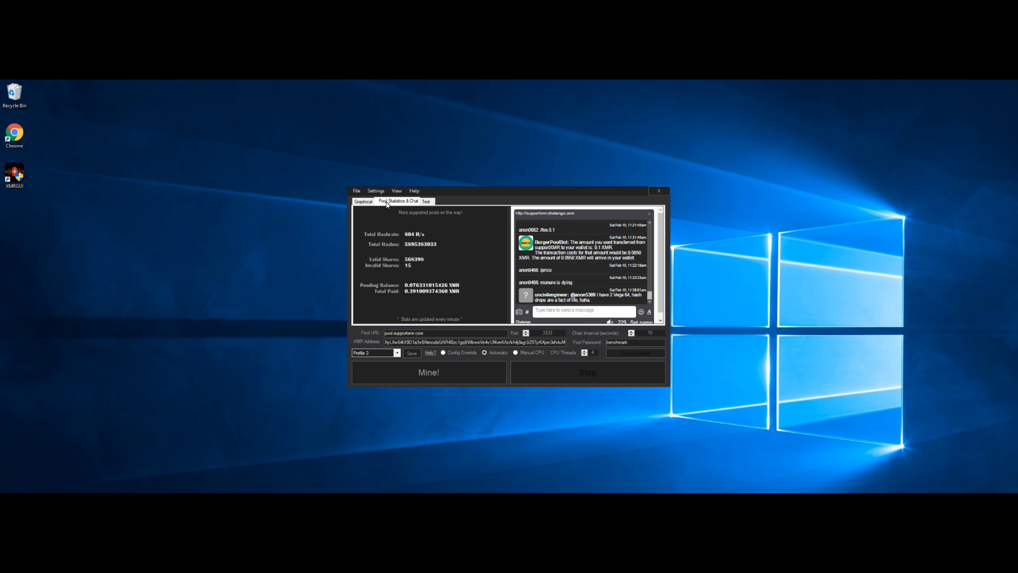
{"action": "key", "text": "Home"}
{"action": "key", "text": "shift+End"}
{"action": "key", "text": "shift+Left"}
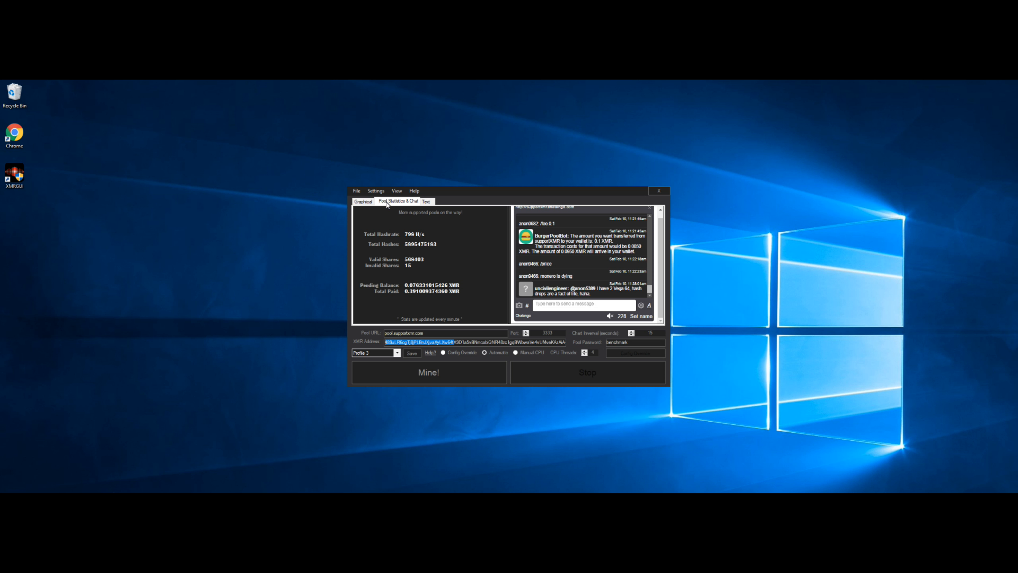
{"action": "left_click", "coordinate": [369, 202]}
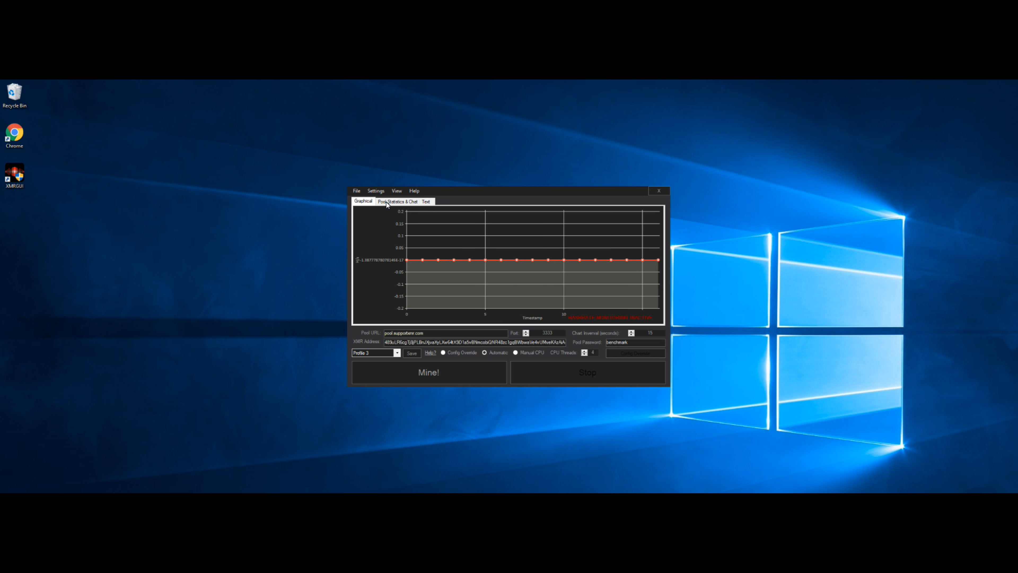
Step: Set the Hashrate Monitoring threshold to 1000 H/s, enable the OC option, and check its program selection without choosing a program
{"action": "left_click", "coordinate": [377, 191]}
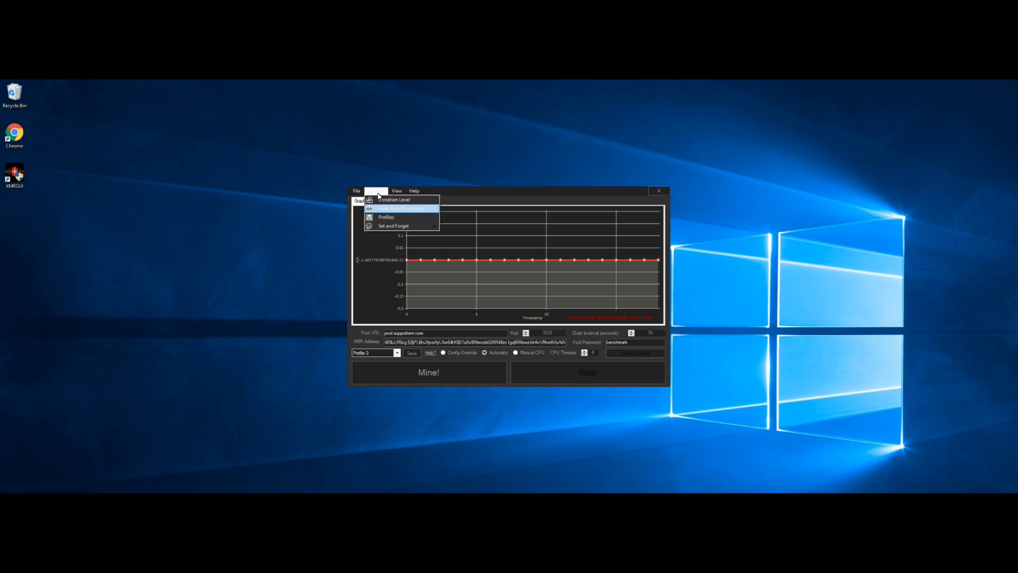
{"action": "key", "text": "Return"}
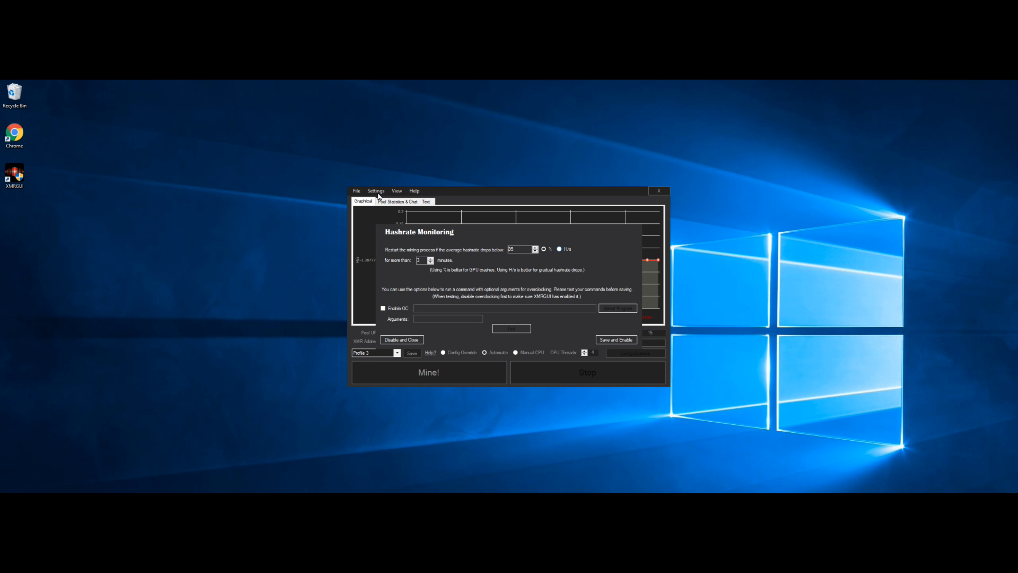
{"action": "left_click", "coordinate": [559, 249]}
{"action": "key", "text": "space"}
{"action": "key", "text": "Tab"}
{"action": "key", "text": "space"}
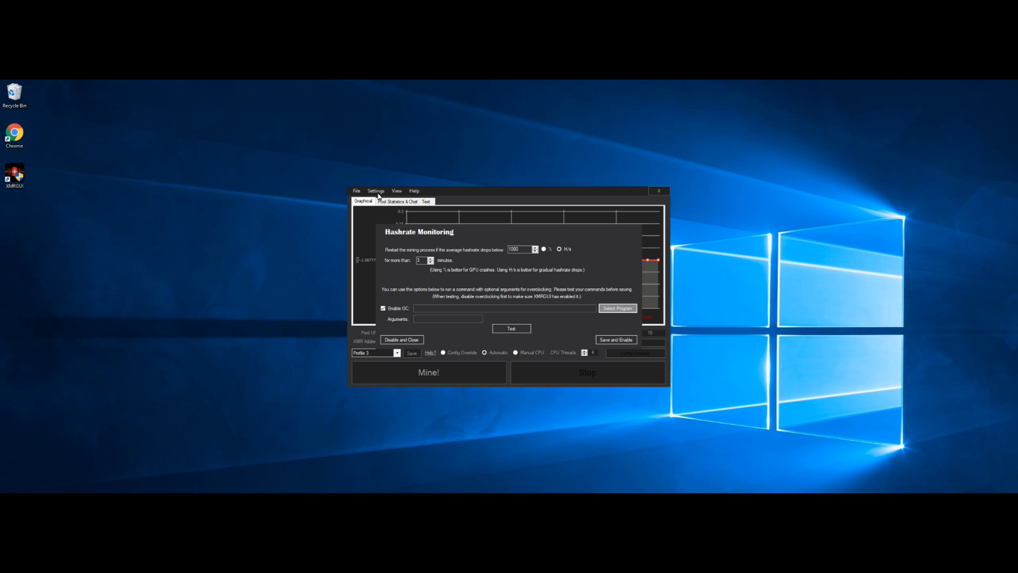
{"action": "key", "text": "Escape"}
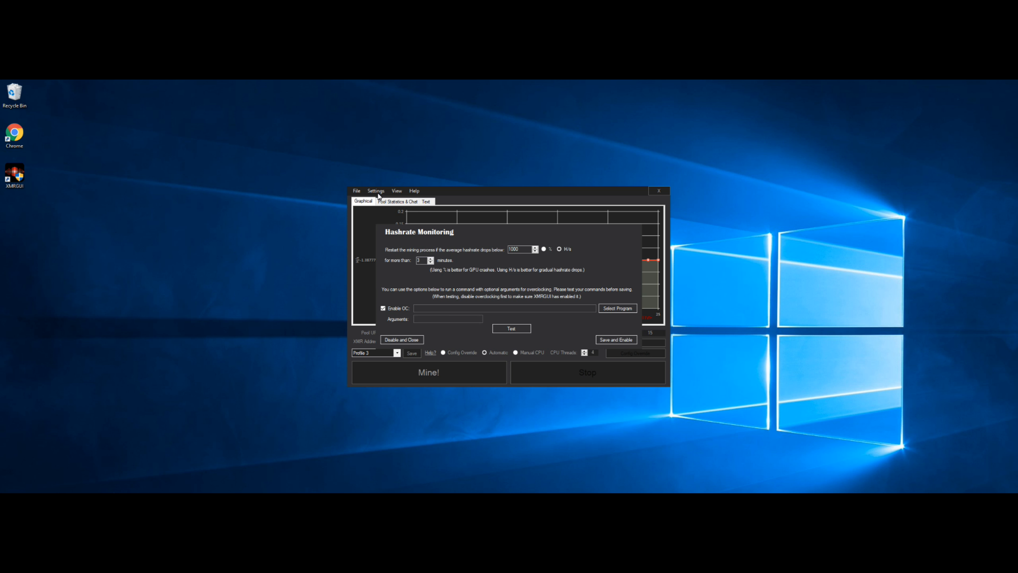
Step: Turn off the OC option, and save and enable hashrate monitoring
{"action": "key", "text": "Tab"}
{"action": "left_click", "coordinate": [383, 308]}
{"action": "left_click", "coordinate": [616, 340]}
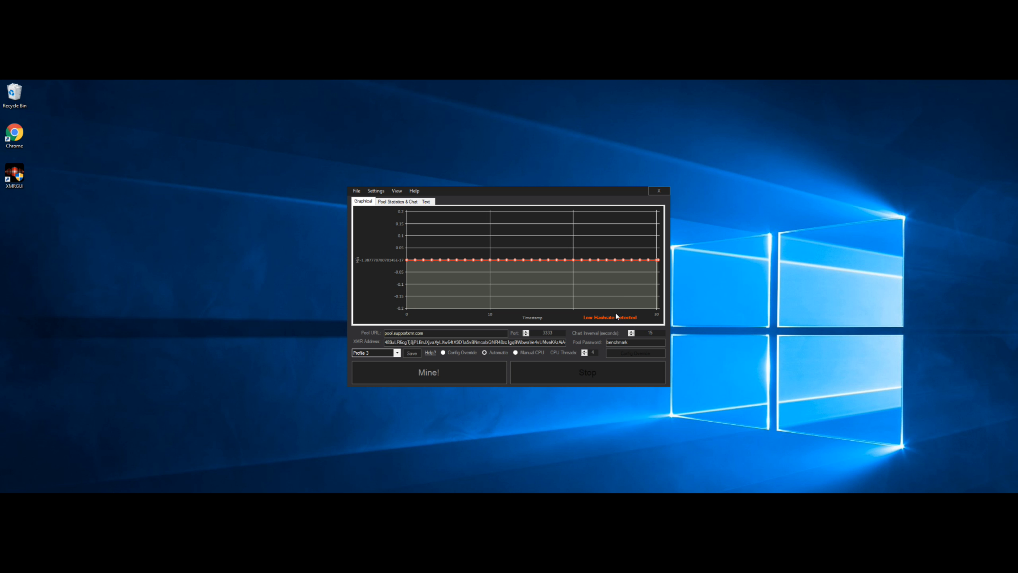
Step: Open the chart and text color picker, look at the available colors, and close it
{"action": "mouse_move", "coordinate": [630, 261]}
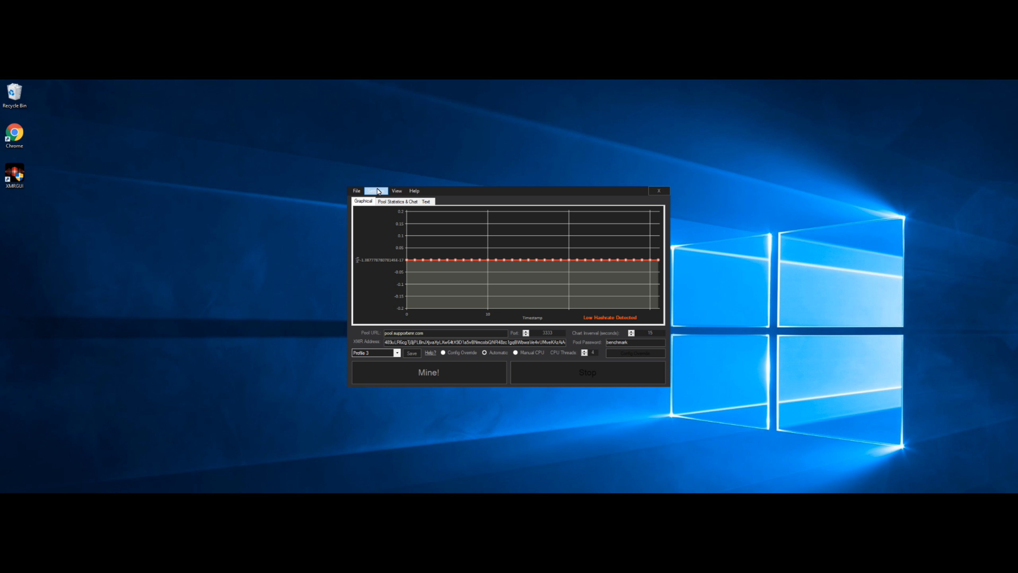
{"action": "key", "text": "Return"}
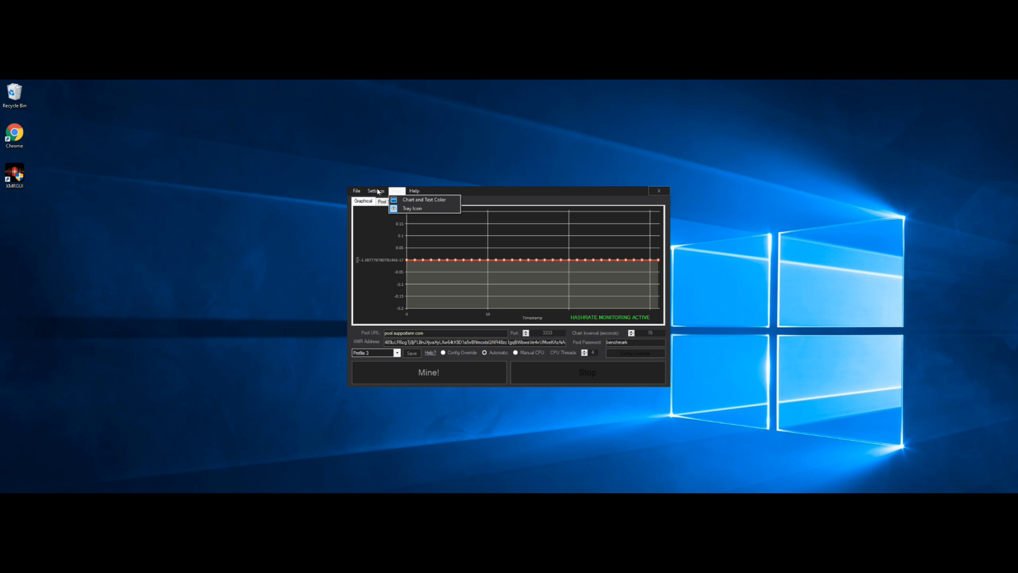
{"action": "key", "text": "Down"}
{"action": "key", "text": "Down"}
{"action": "key", "text": "Down"}
{"action": "key", "text": "Down"}
{"action": "key", "text": "Down"}
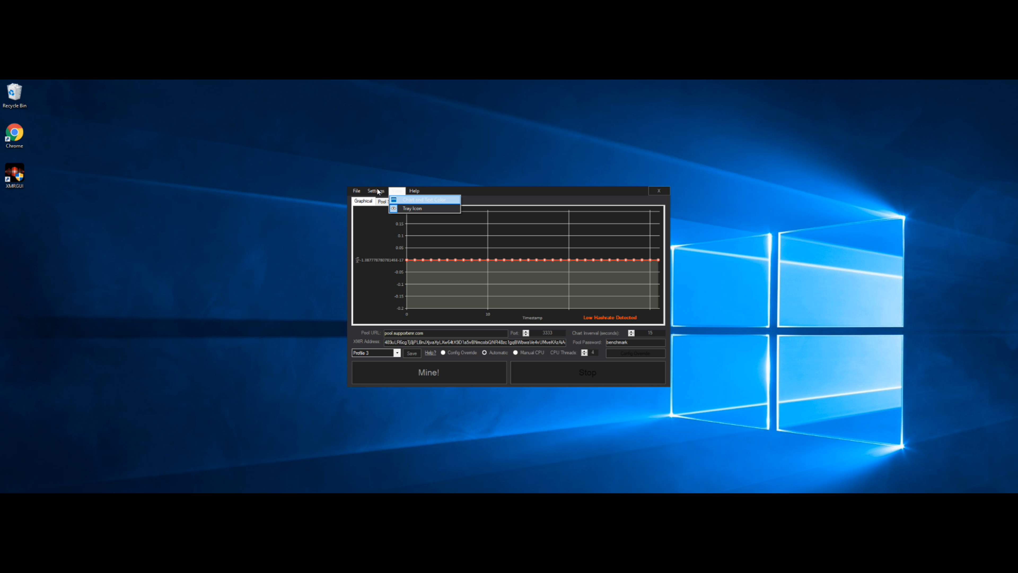
{"action": "key", "text": "Return"}
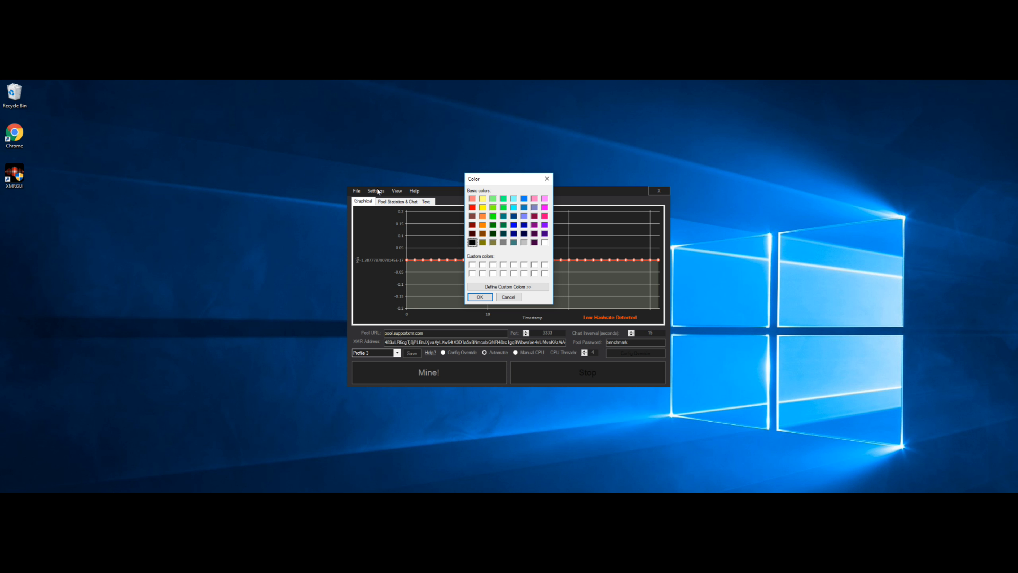
{"action": "key", "text": "Return"}
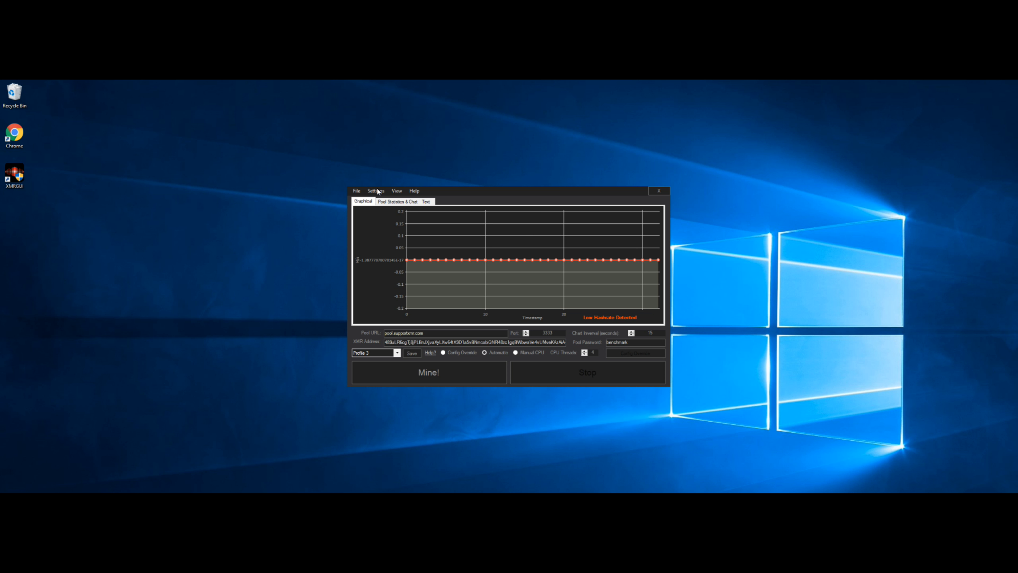
Step: Examine the Set and Forget choices along with the display and help options, and leave them without choosing any
{"action": "left_click", "coordinate": [377, 191]}
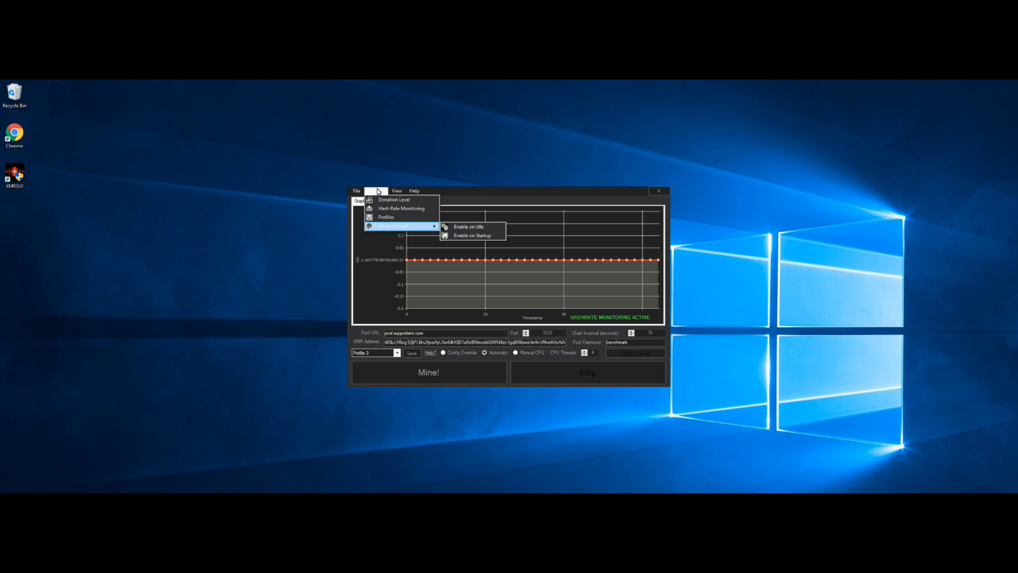
{"action": "key", "text": "Right"}
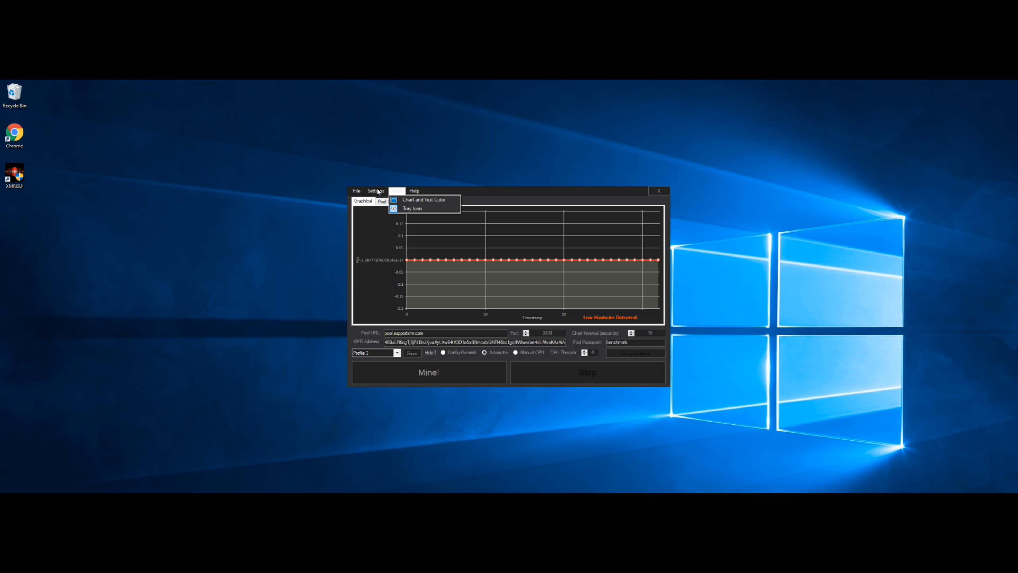
{"action": "key", "text": "Left"}
{"action": "key", "text": "Right"}
{"action": "key", "text": "Right"}
{"action": "key", "text": "Up"}
{"action": "key", "text": "Up"}
{"action": "key", "text": "Up"}
{"action": "key", "text": "Up"}
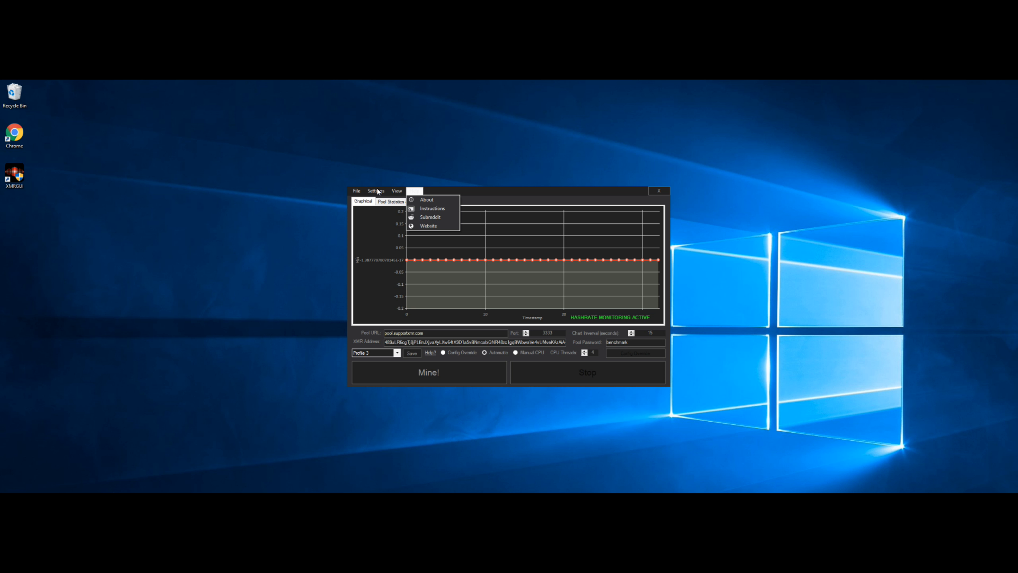
{"action": "key", "text": "Escape"}
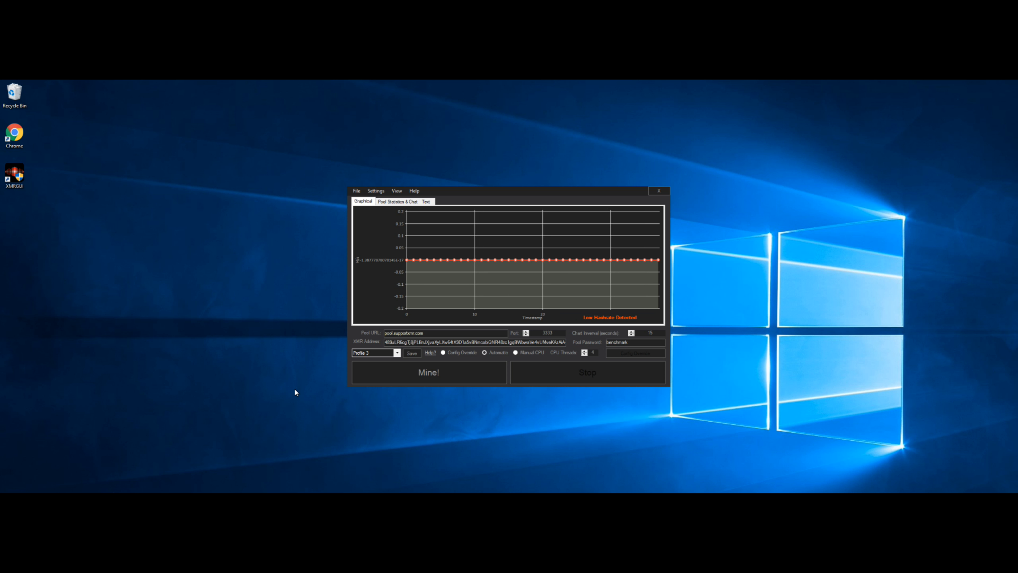